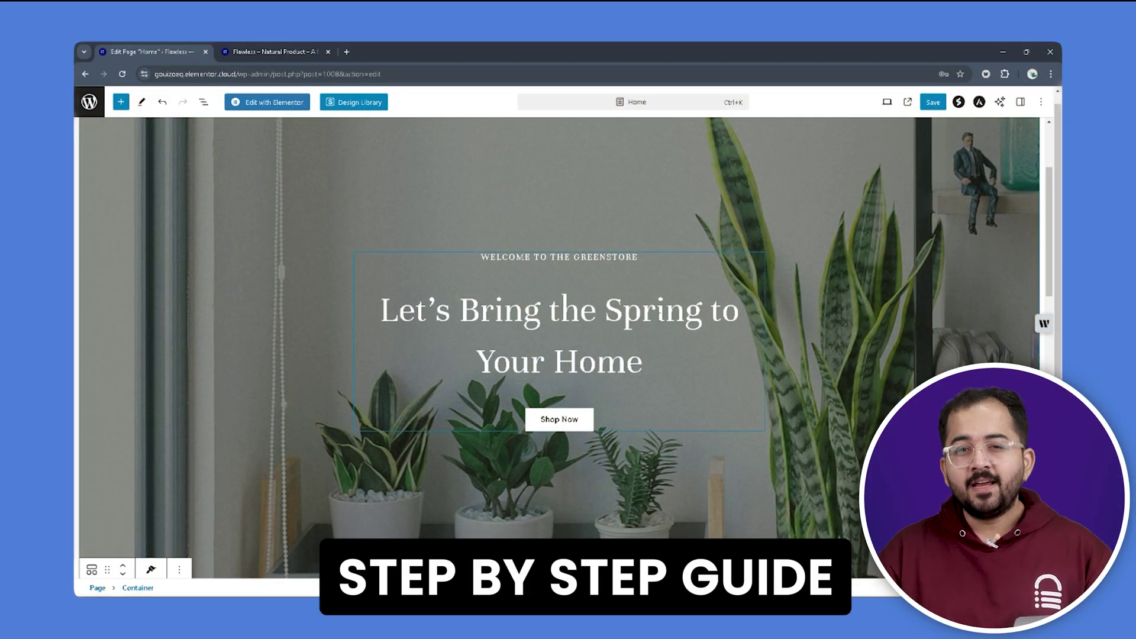
Step: Scroll the Home page editor down to the Our Products section
left_click_drag(1047, 271, 1042, 365)
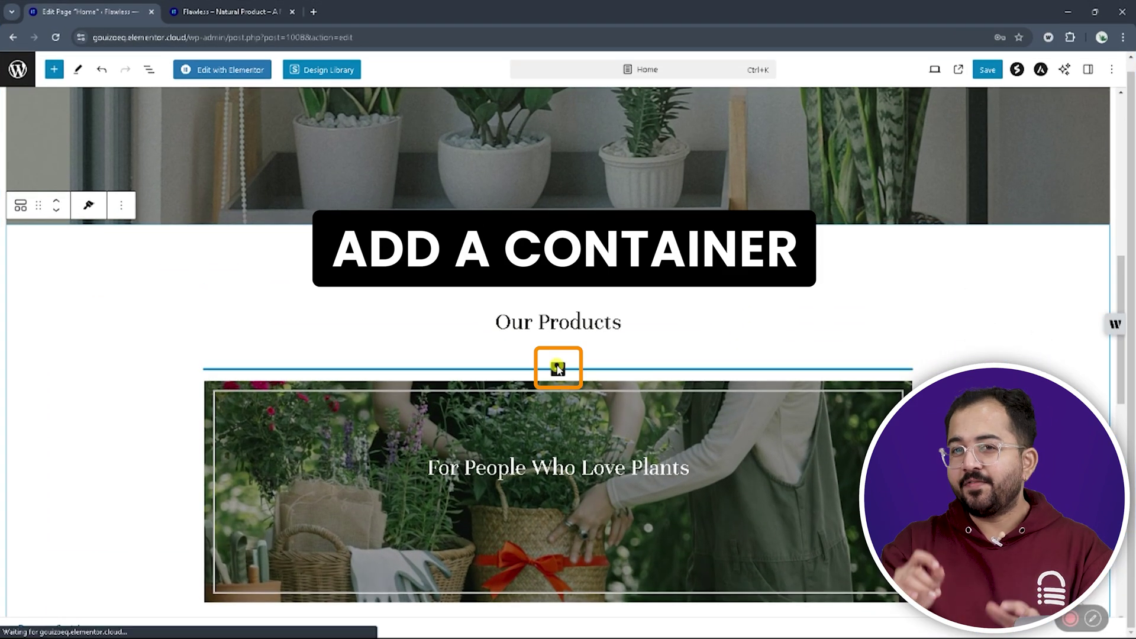
Step: Add an empty Container under the Our Products heading and preview the live site's products
left_click(558, 369)
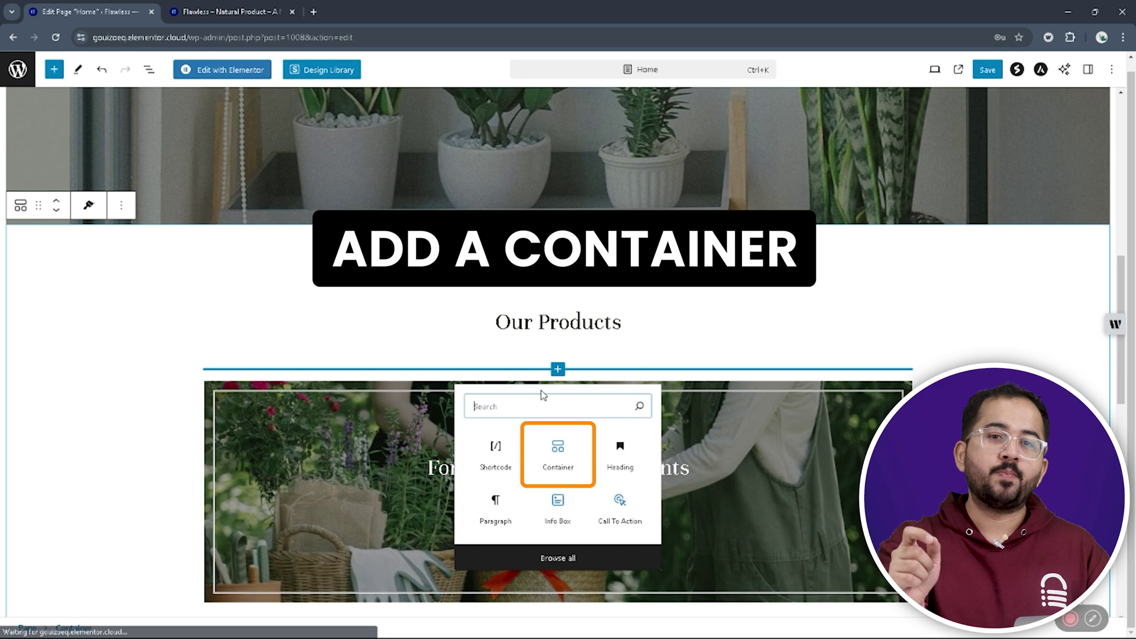
left_click(558, 450)
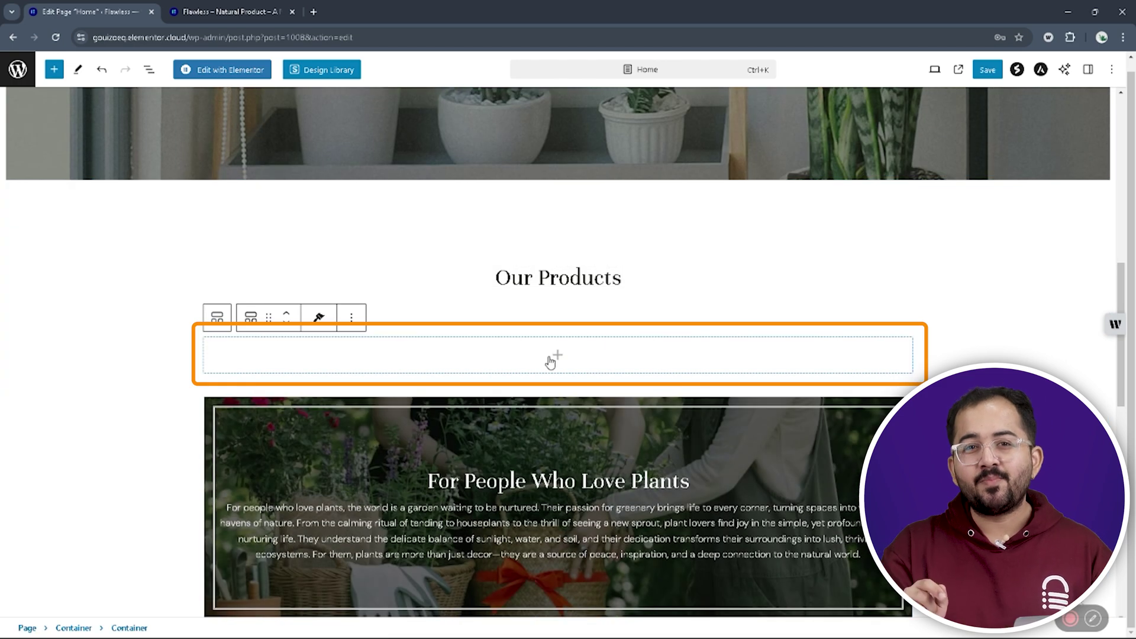
key("ctrl+Tab")
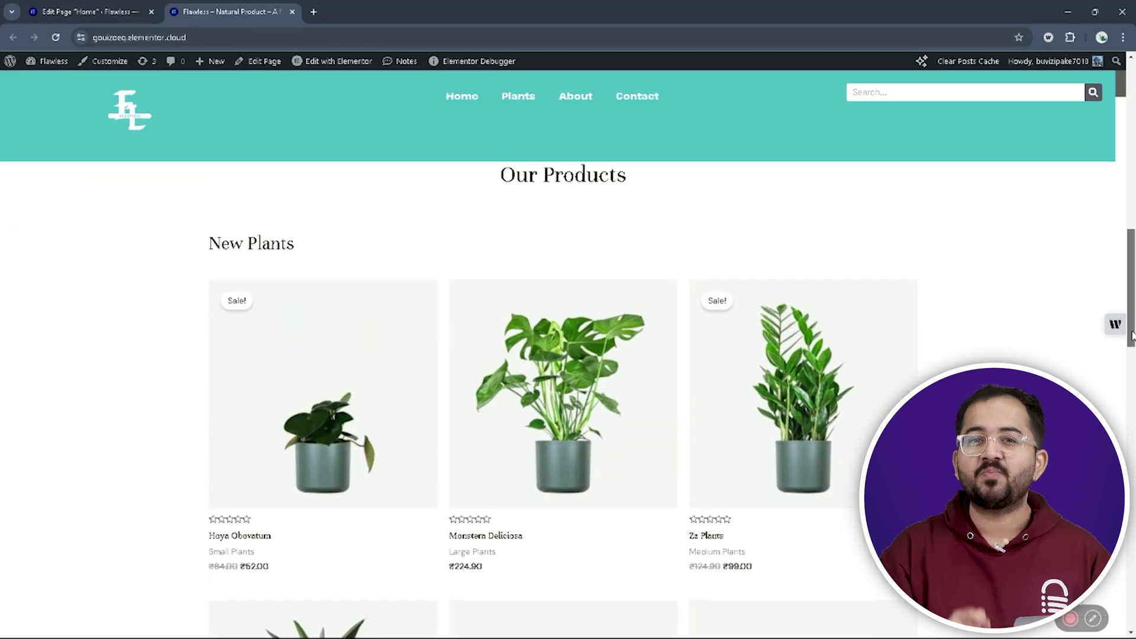
left_click_drag(1130, 337, 1120, 397)
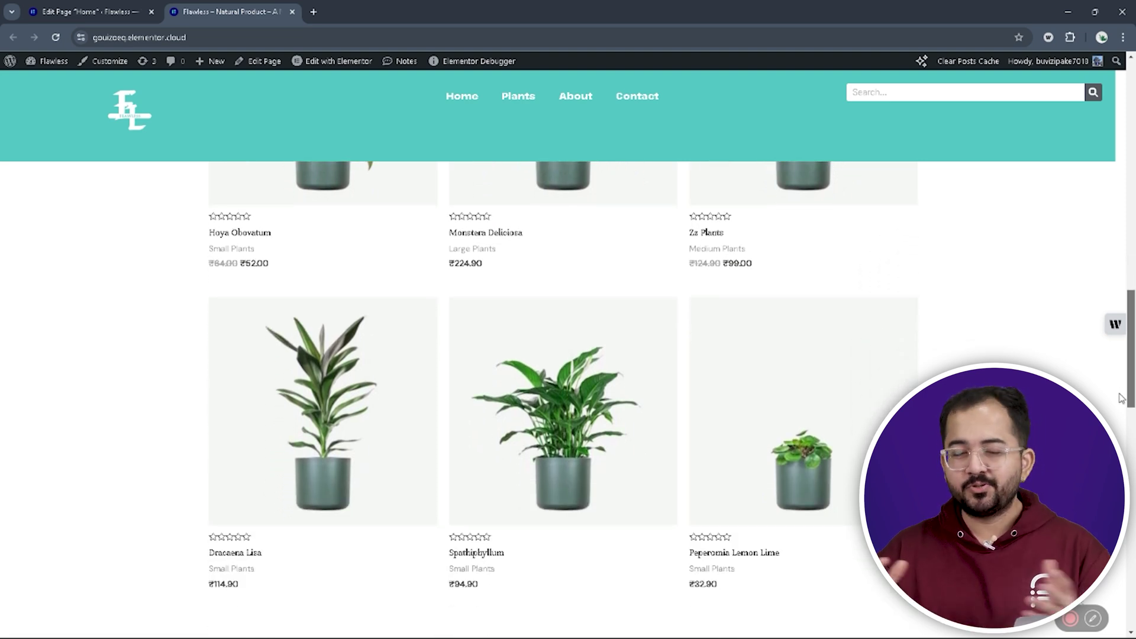
left_click_drag(1120, 397, 1118, 408)
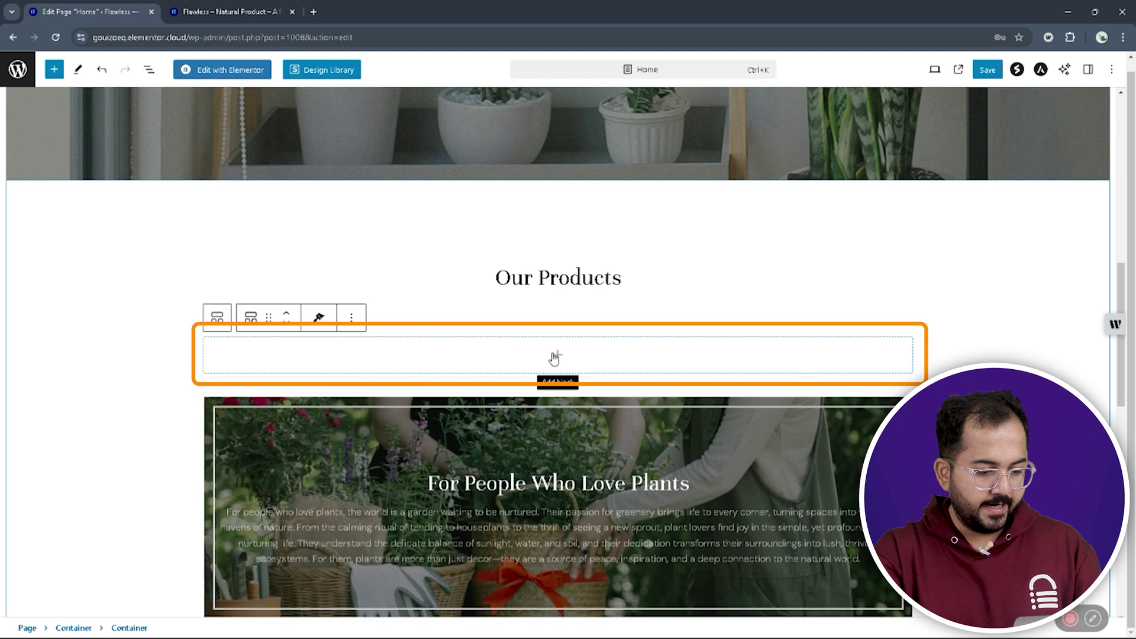
Step: Add an H3 heading 'New Plants' inside the new container
left_click(558, 355)
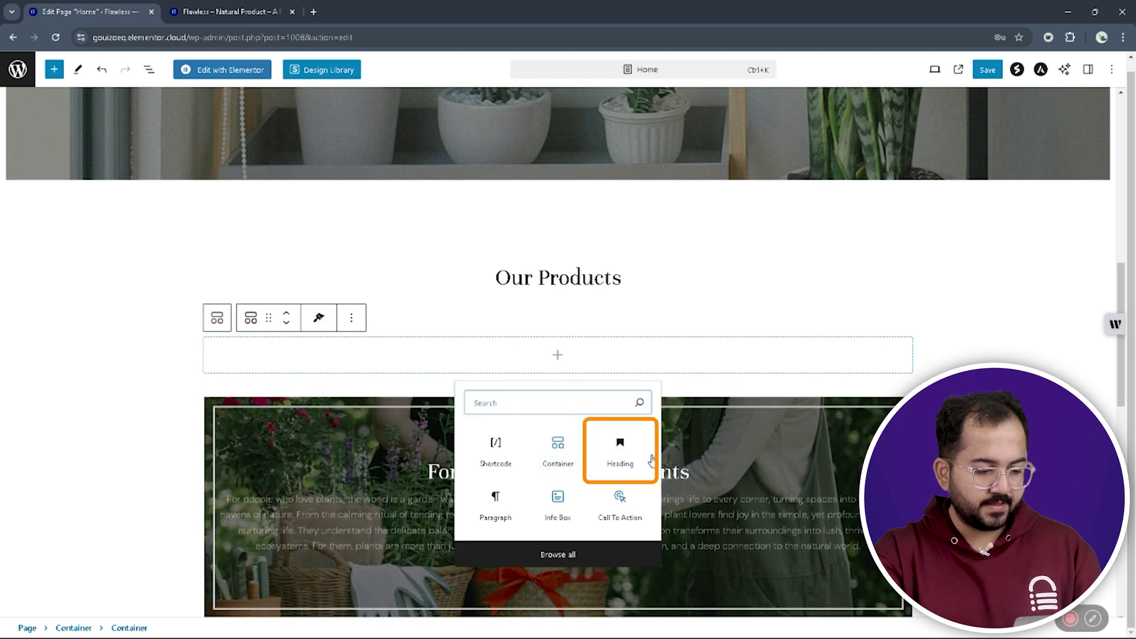
left_click(627, 454)
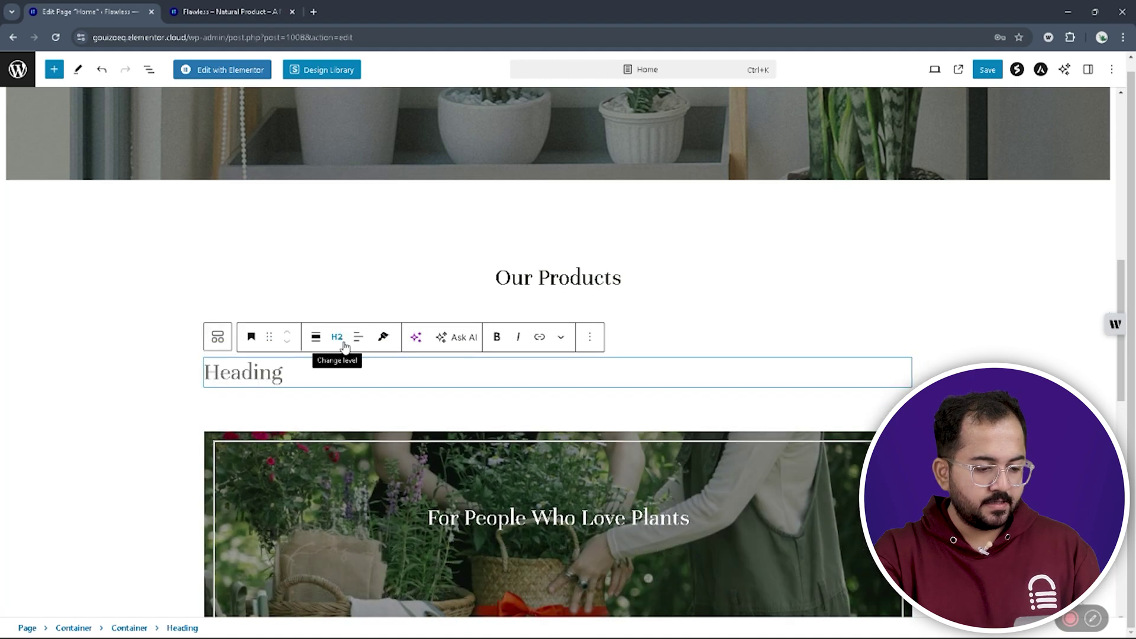
left_click(337, 337)
left_click(343, 420)
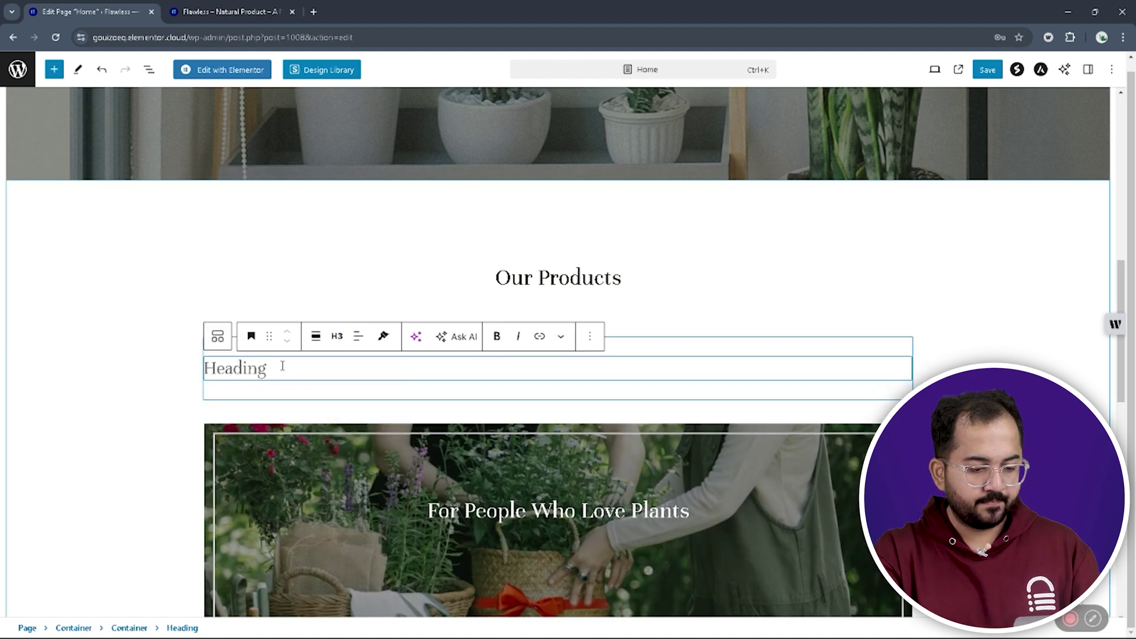
type("New Plants")
Step: Insert an empty Shortcode block below the New Plants heading
left_click(573, 390)
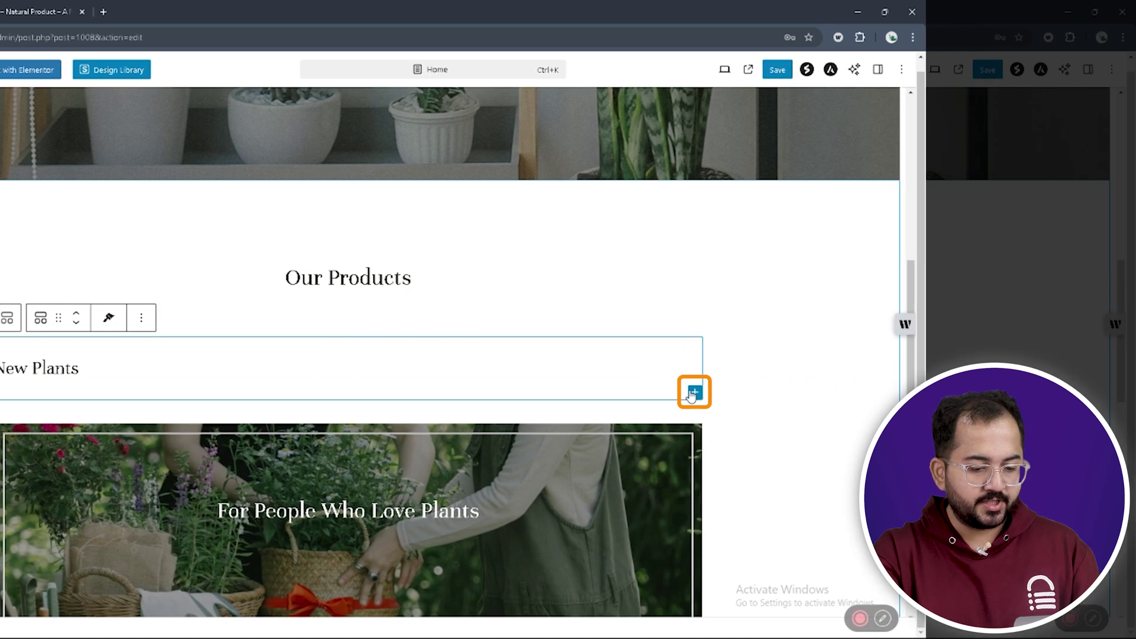
left_click(904, 393)
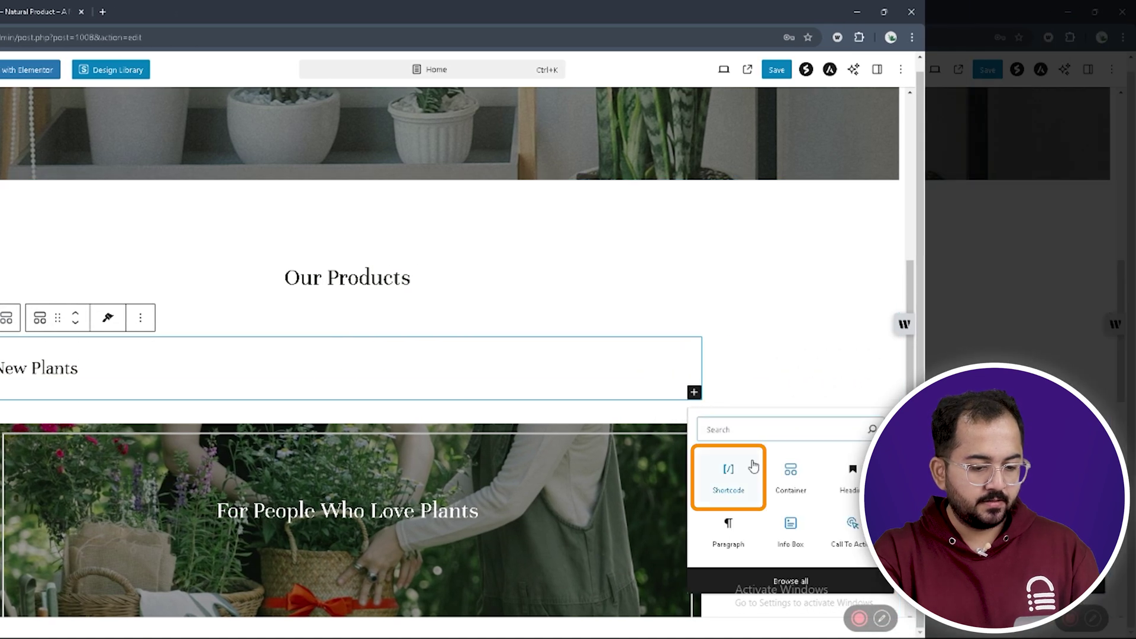
left_click(728, 471)
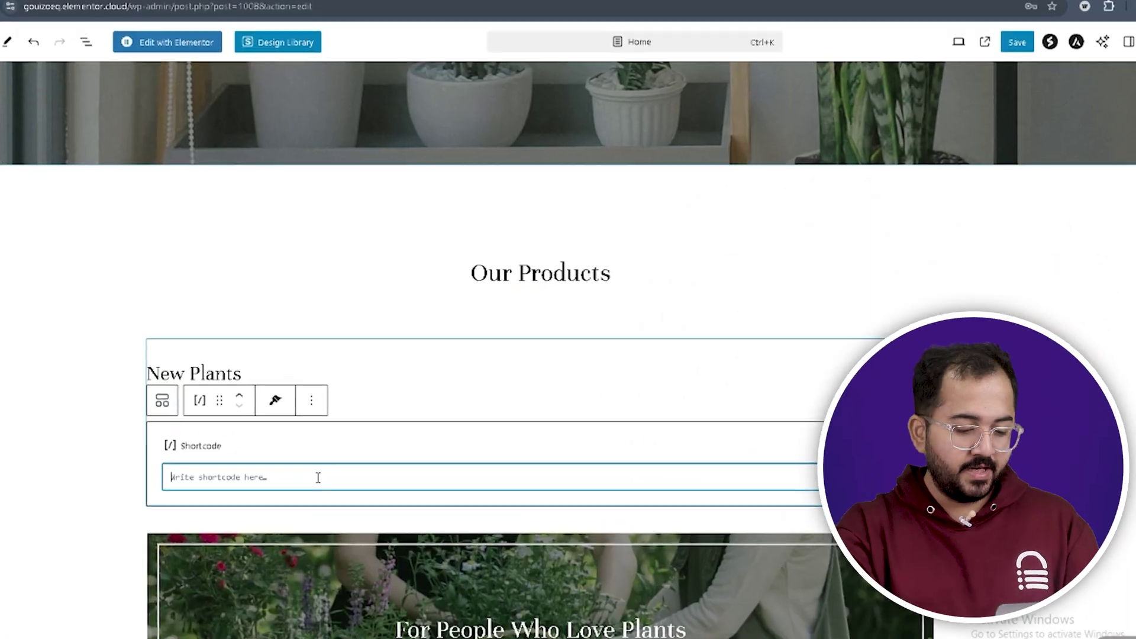
Step: Enter the [products] shortcode: limit 6, 3 columns, ID descending, large/small/medium plants categories
type("[product")
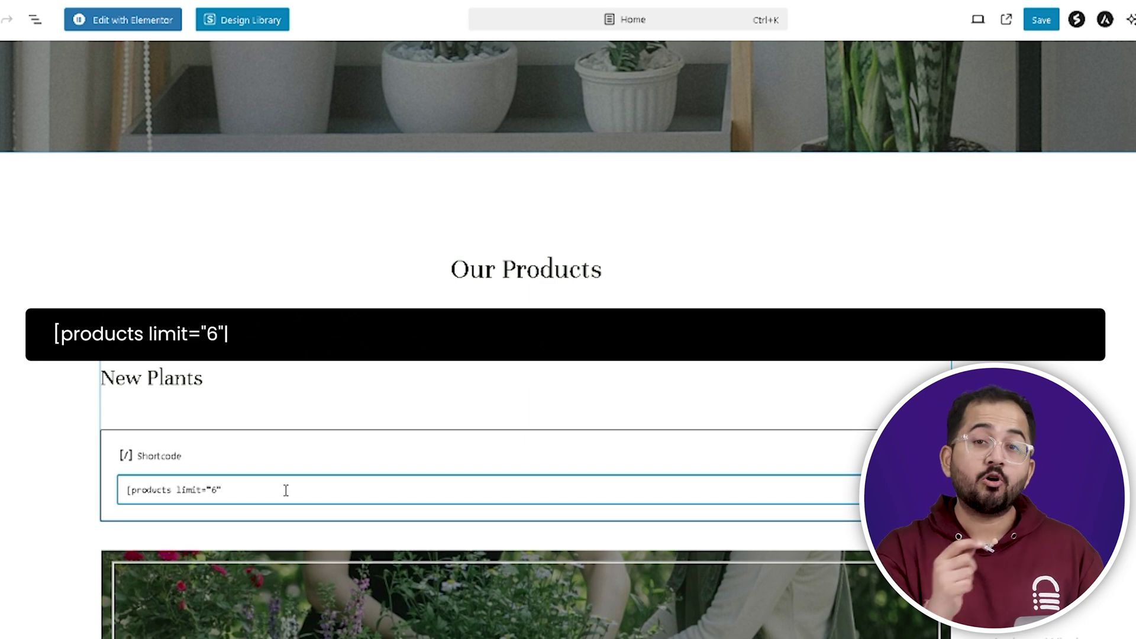
type("s limit=\"6\"")
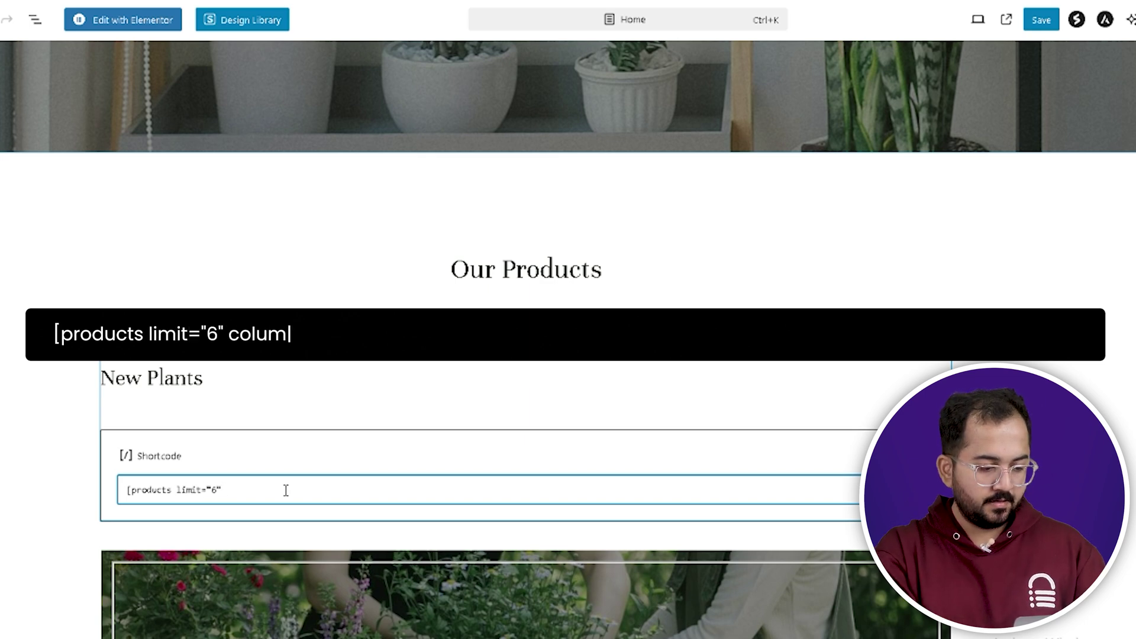
type(" columns=\"3\" orderby=\"id")
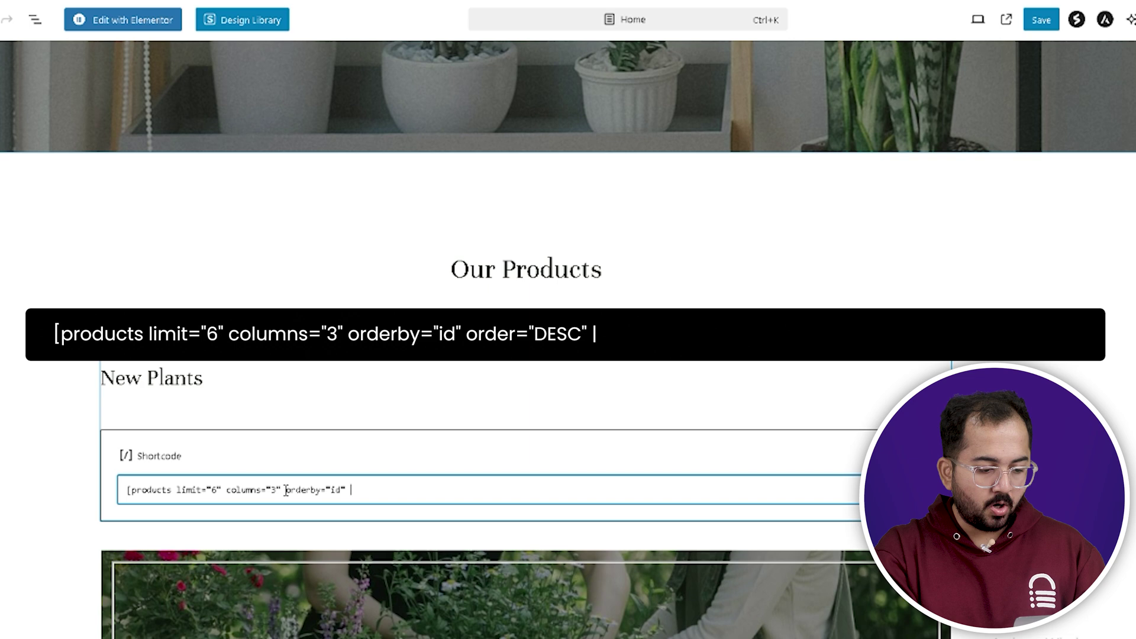
type("order=\"DESC")
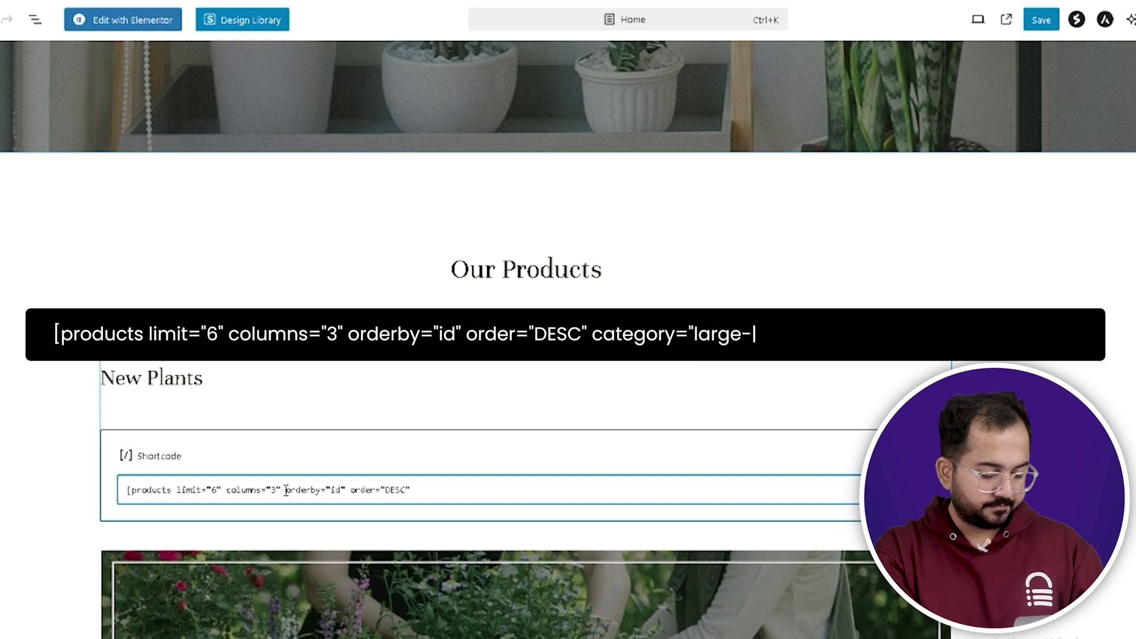
type("\" category=\"large-plants,small-plants,medium-plants")
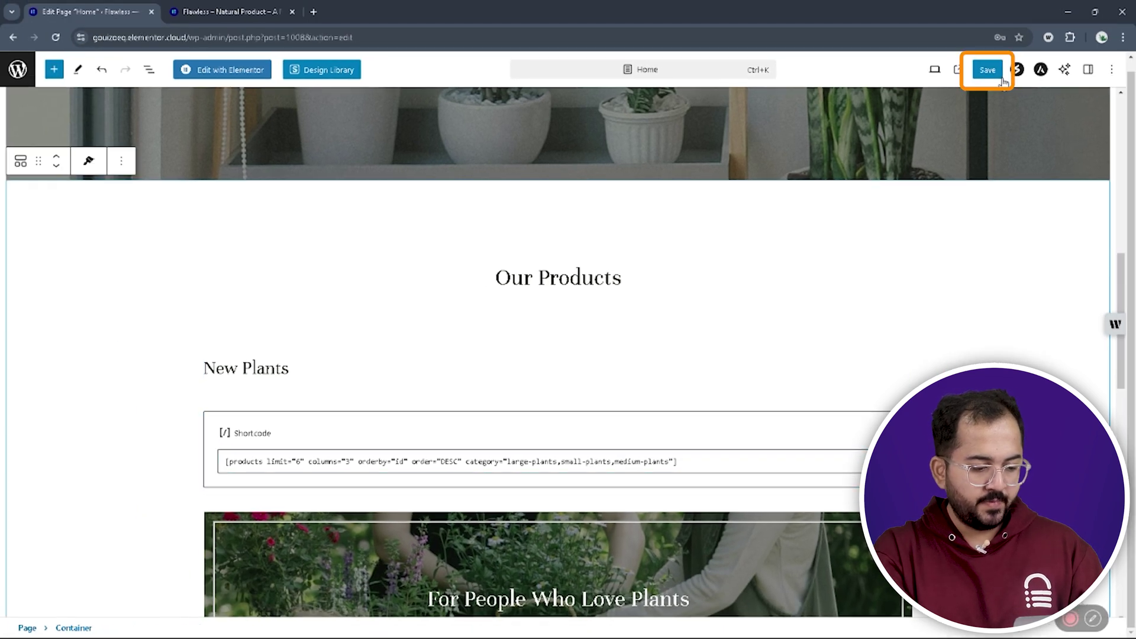
Step: Save the Home page and check the New Plants product grid on the live site
left_click(1051, 24)
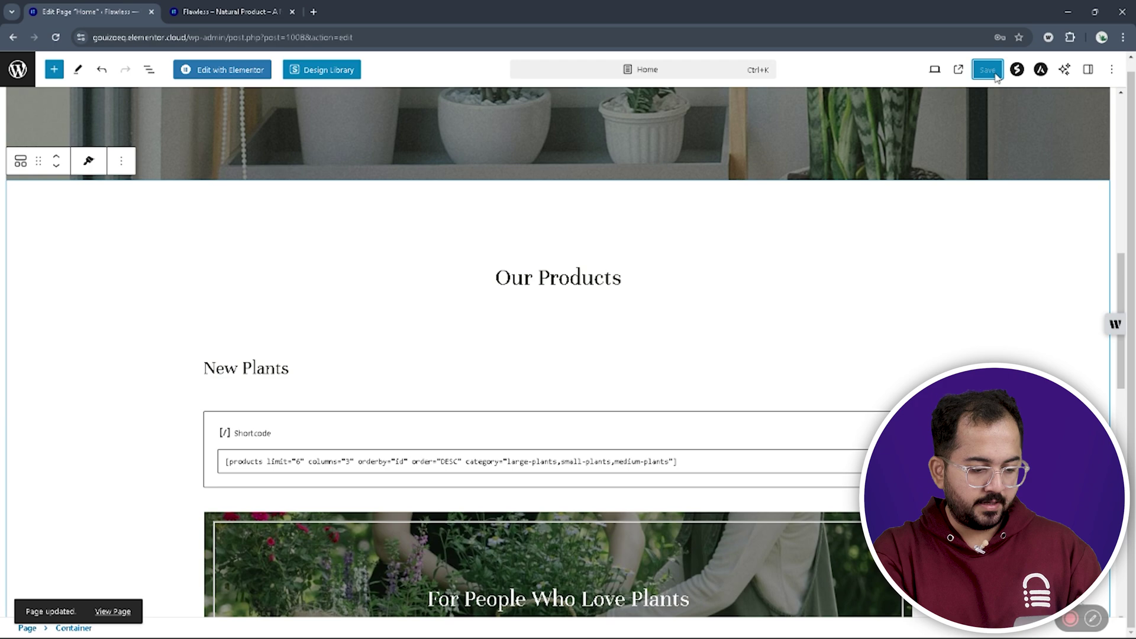
key("ctrl+Tab")
scroll(1131, 333, "down", 10)
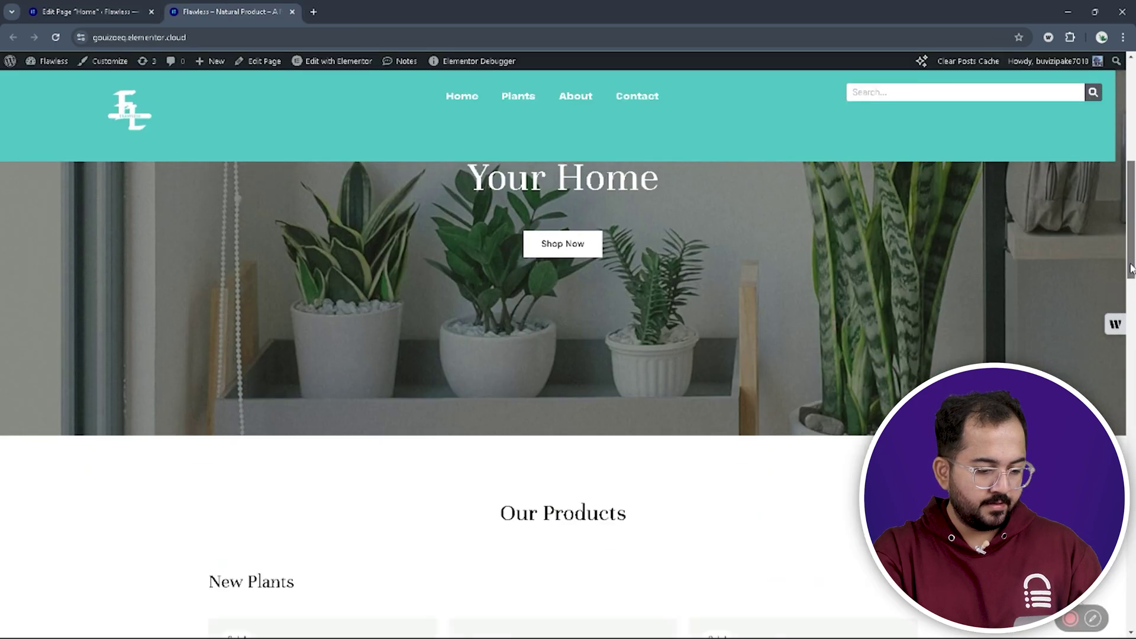
left_click_drag(1131, 333, 1131, 336)
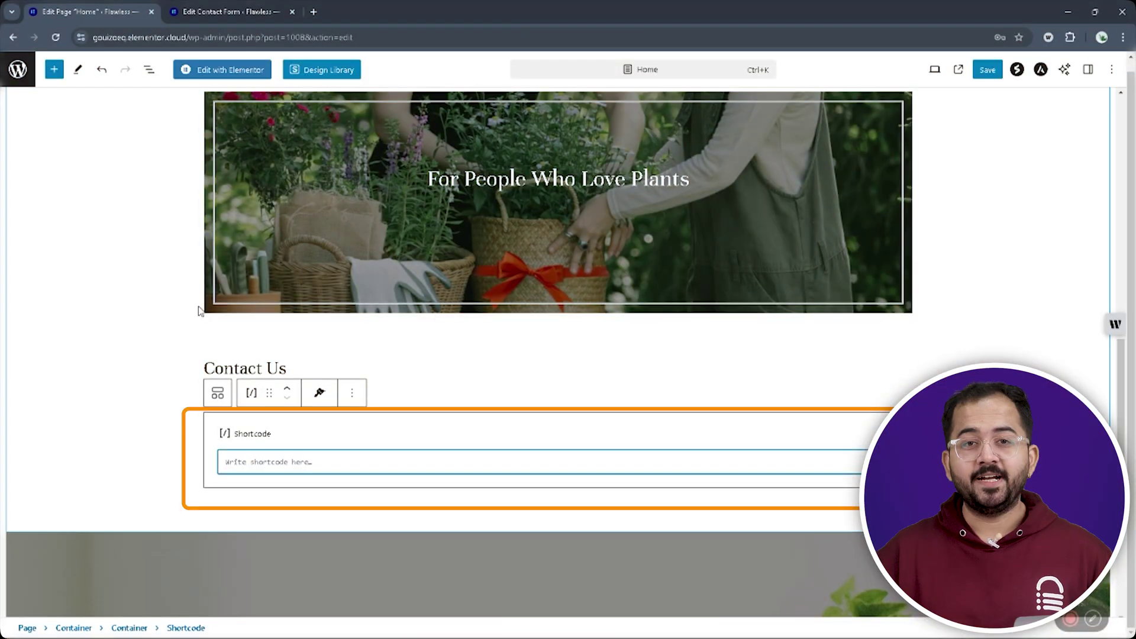
Step: Paste the copied shortcode into the empty Shortcode field
left_click(255, 461)
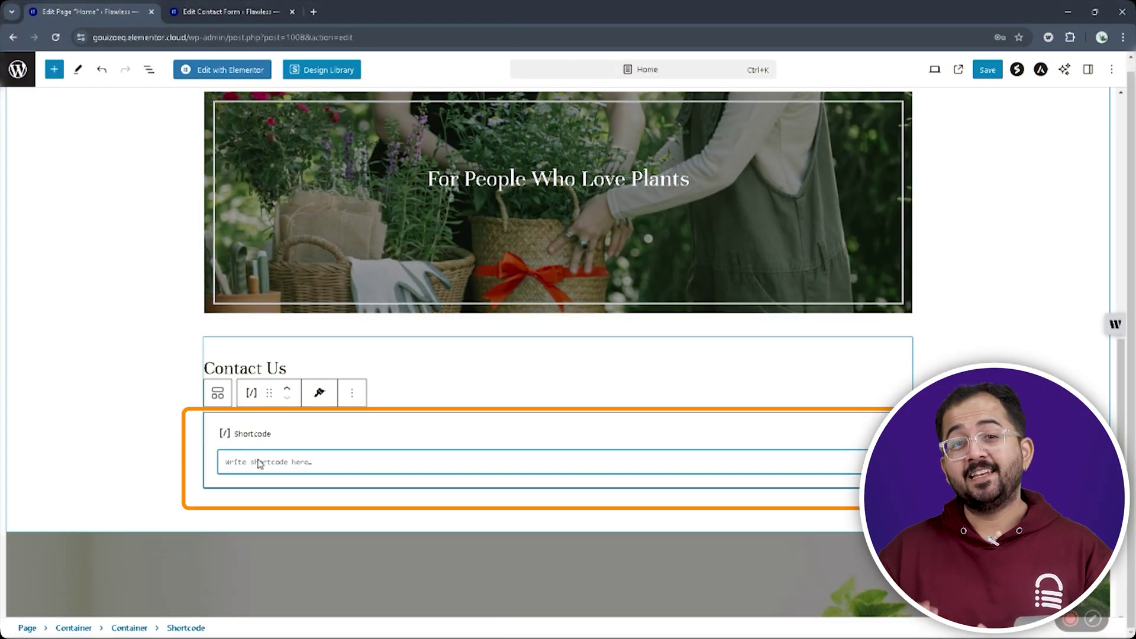
type("[contact-form-7 id=\"ae0d3d3\" title=\"Contact form 1\"]")
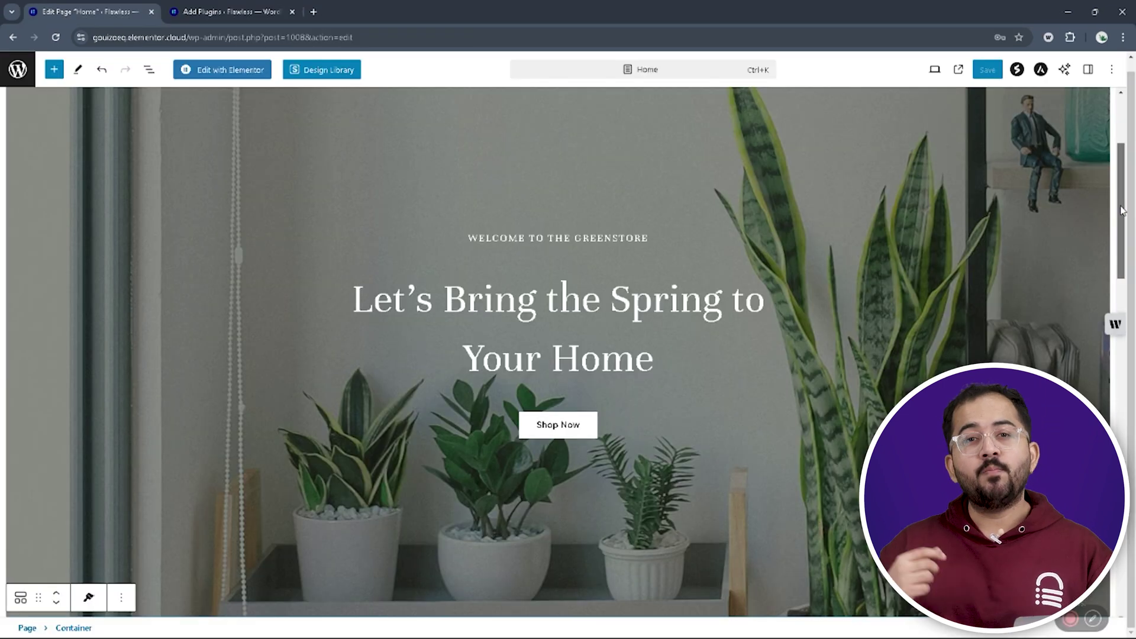
scroll(1119, 307, "down", 6)
scroll(1119, 308, "down", 6)
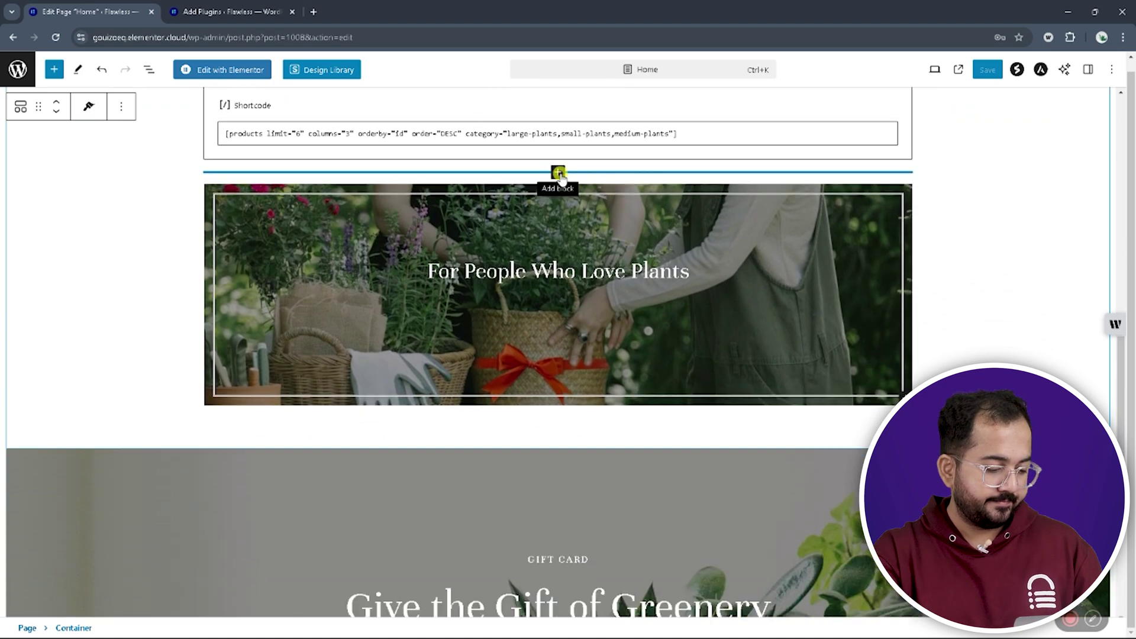
Step: Add an empty Container and move it below the plants banner
left_click(557, 172)
left_click(555, 264)
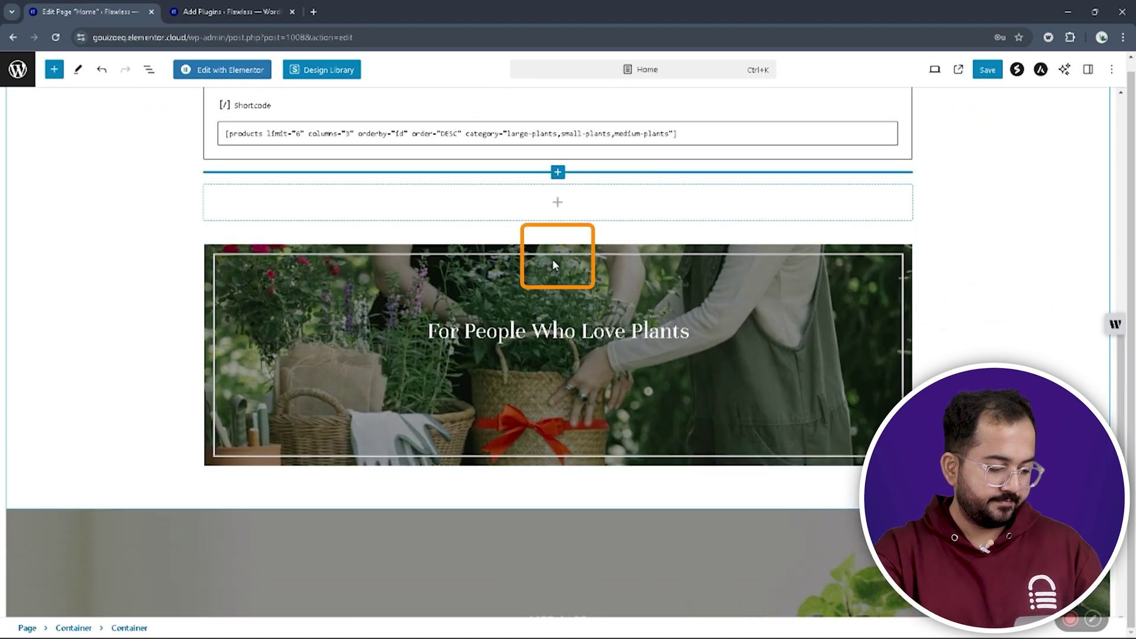
scroll(538, 257, "up", 3)
left_click(287, 323)
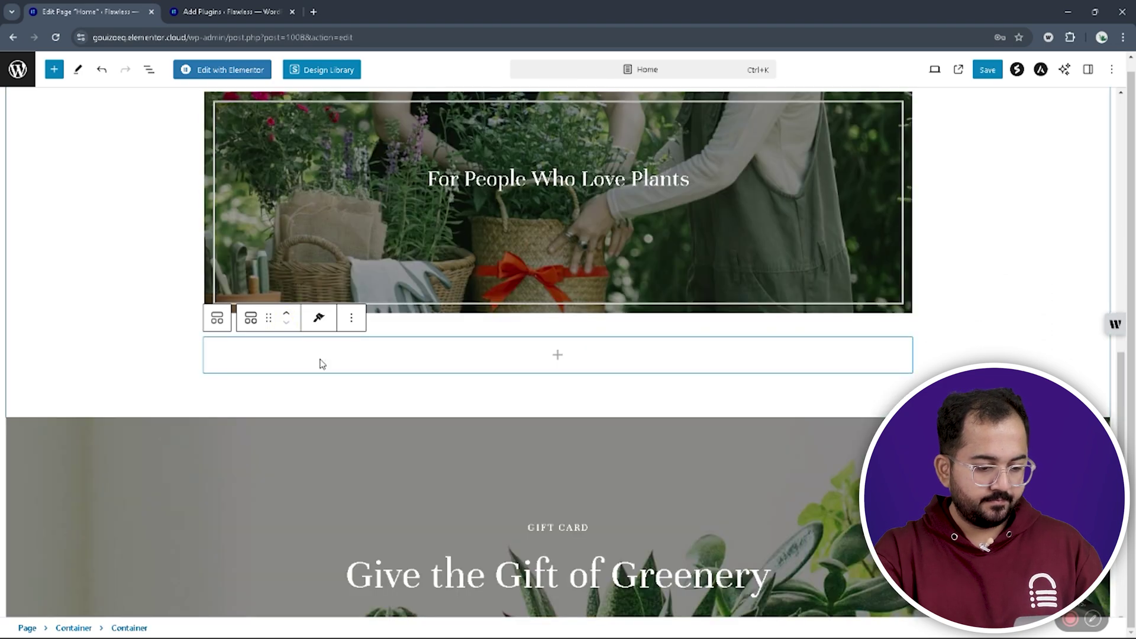
Step: Add a section heading and an empty Shortcode block inside the new container
left_click(558, 357)
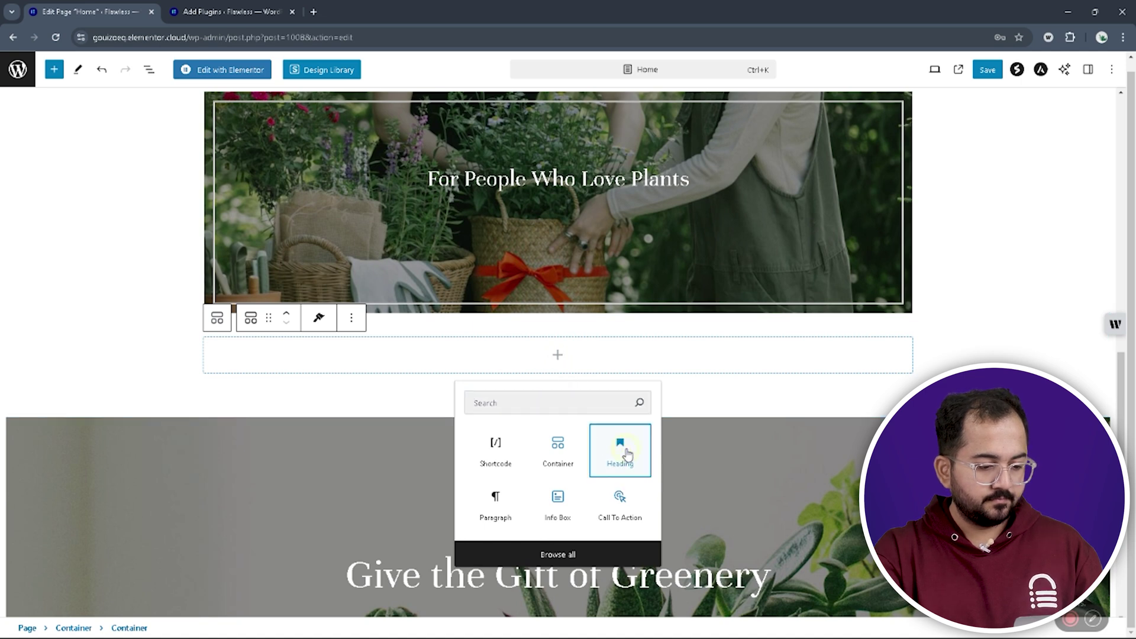
left_click(624, 451)
type("About Us")
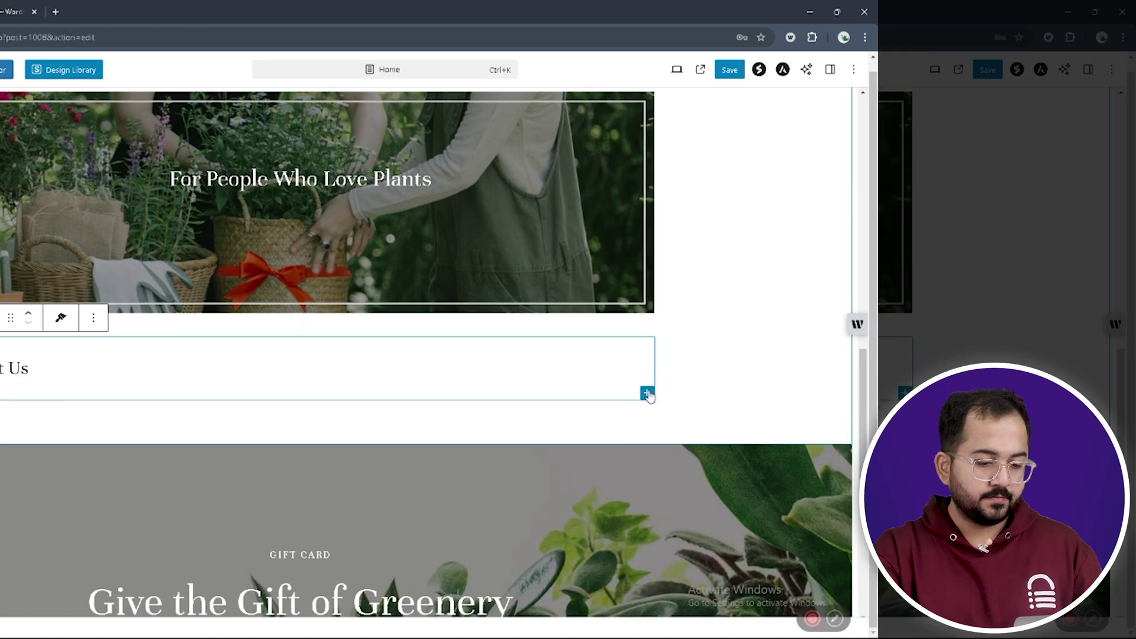
left_click(728, 394)
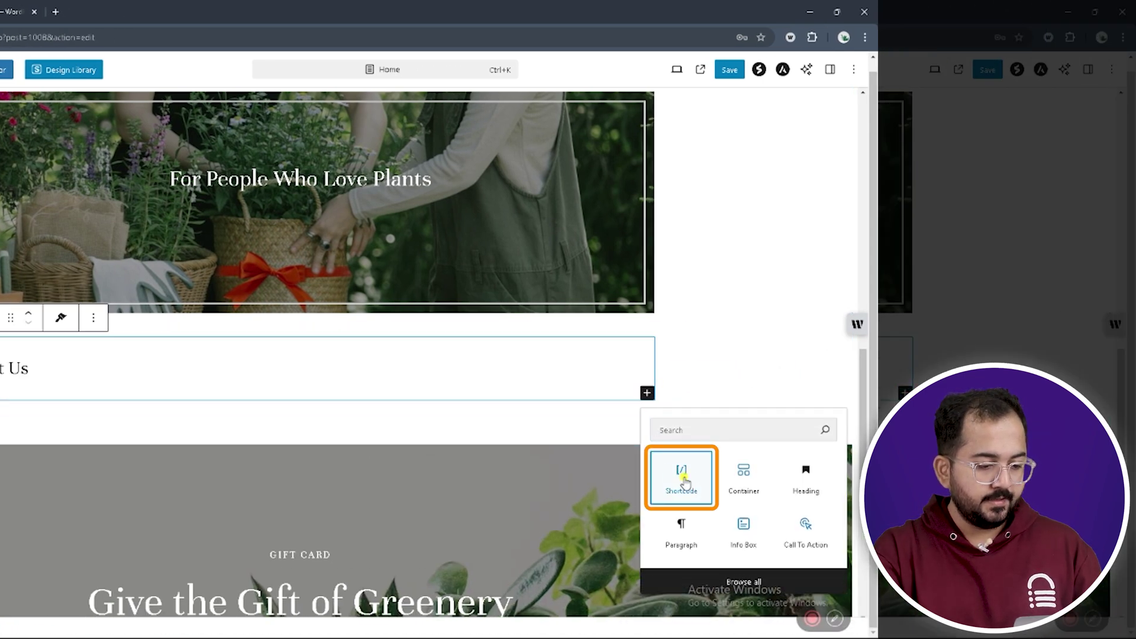
left_click(695, 488)
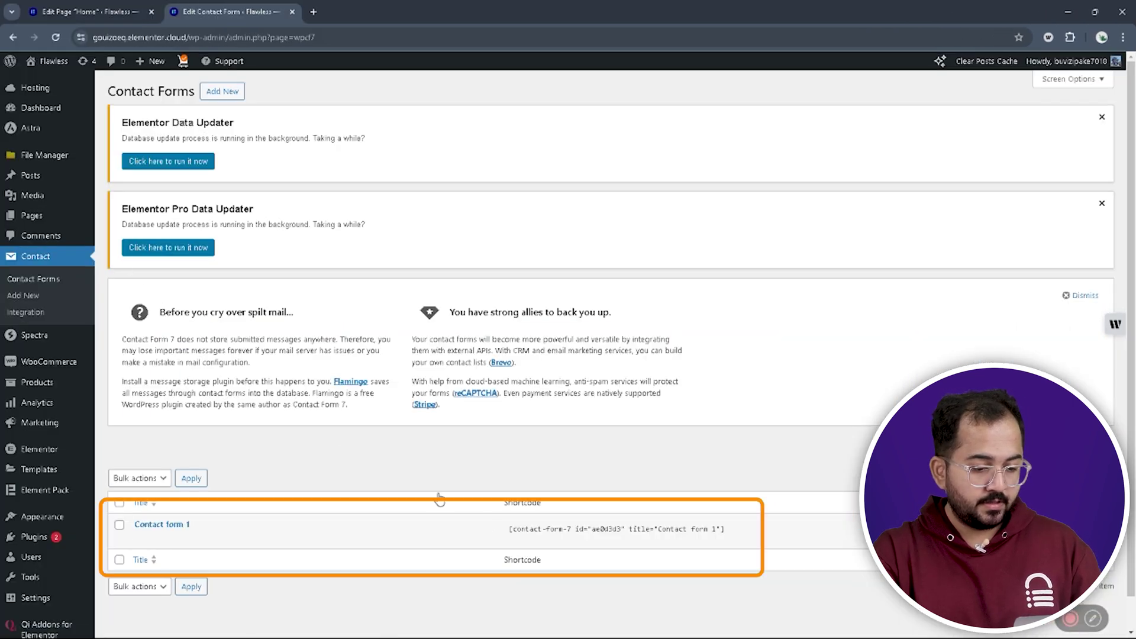
Step: Copy the Contact form 1 shortcode from the Contact Forms list and return to Home
left_click(726, 529)
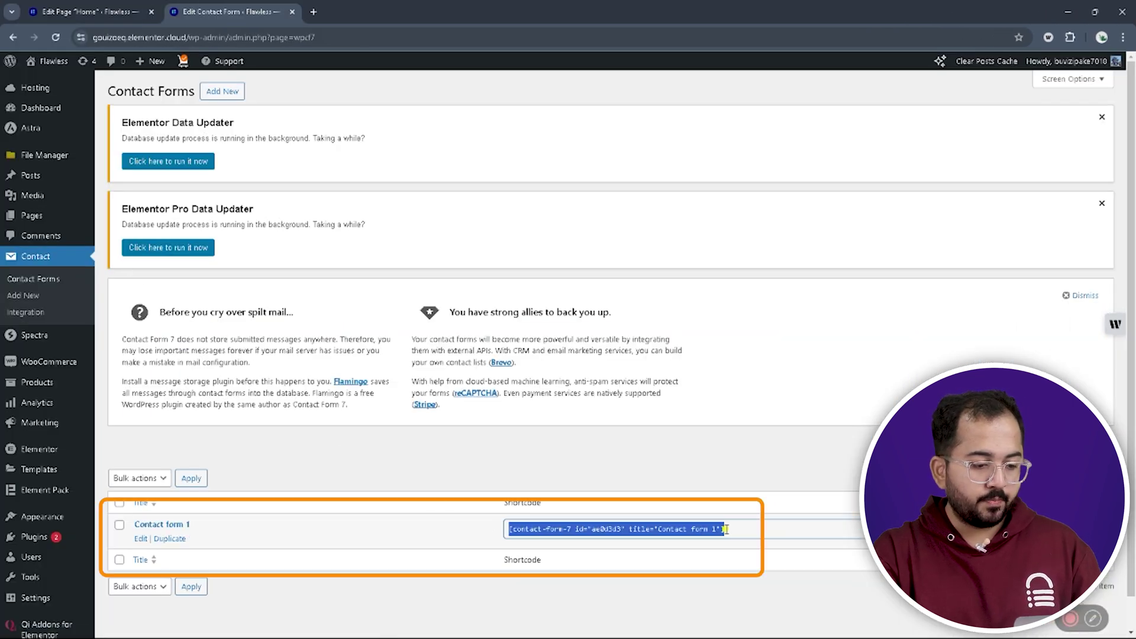
right_click(661, 528)
left_click(682, 408)
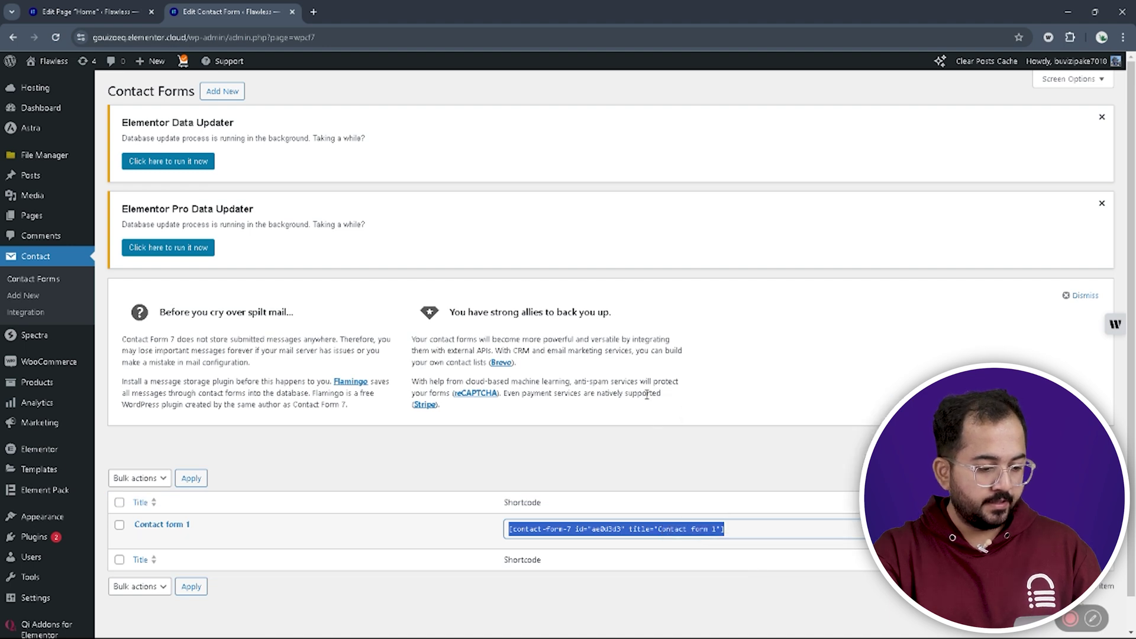
left_click(90, 13)
Step: Paste the Contact form 1 shortcode into the Contact Us block, save, and view the live form
left_click(258, 462)
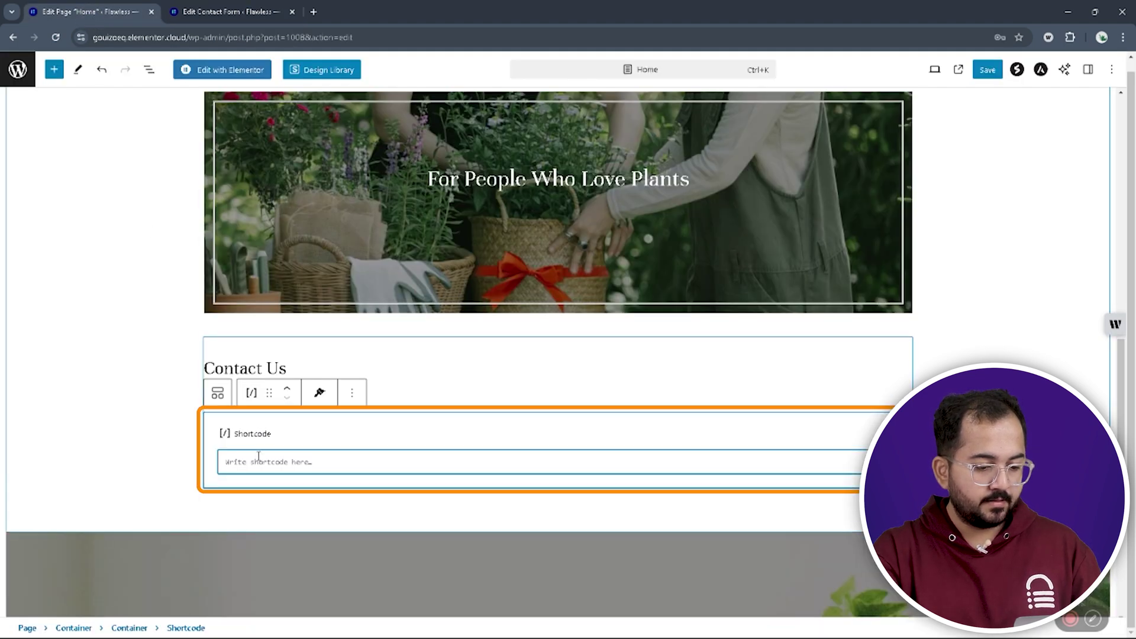
key("ctrl+v")
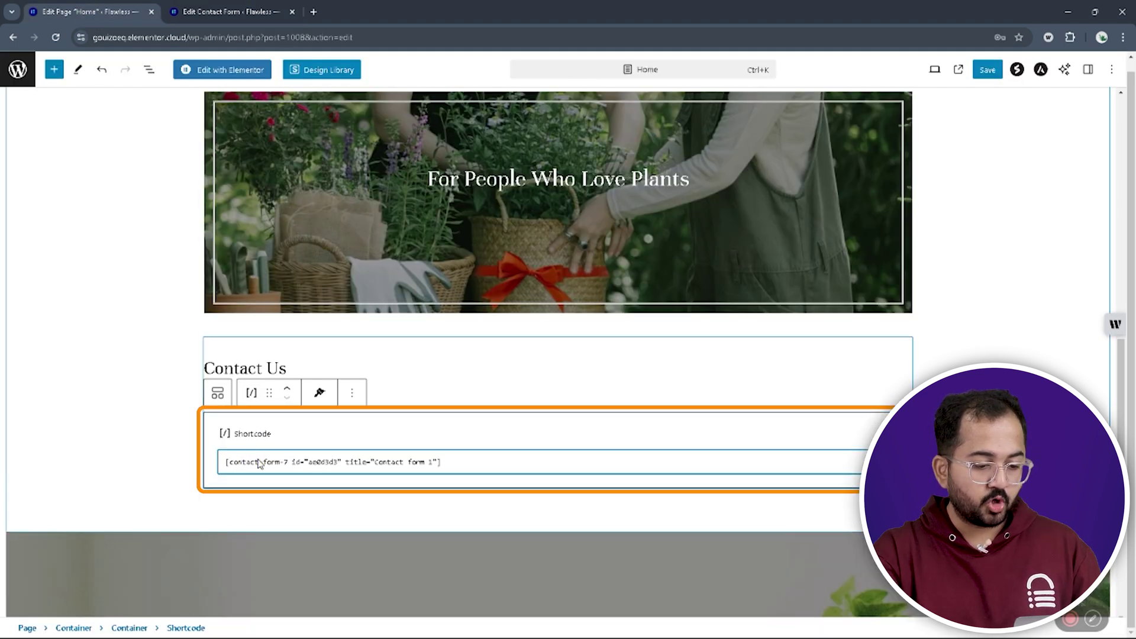
left_click(986, 70)
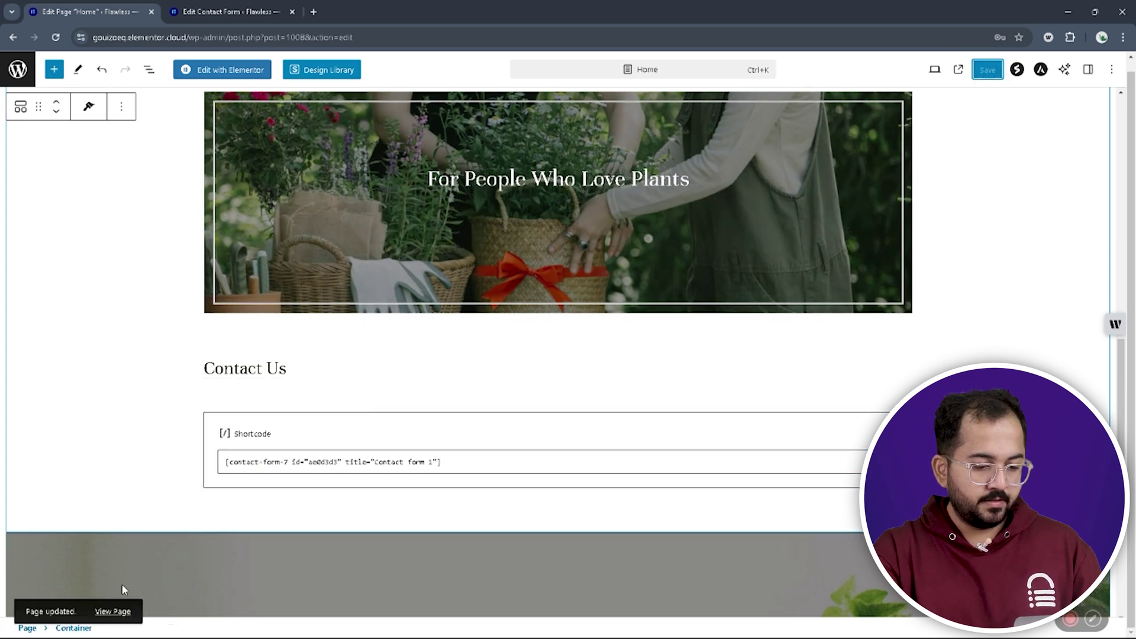
left_click(112, 611)
scroll(561, 355, "down", 3)
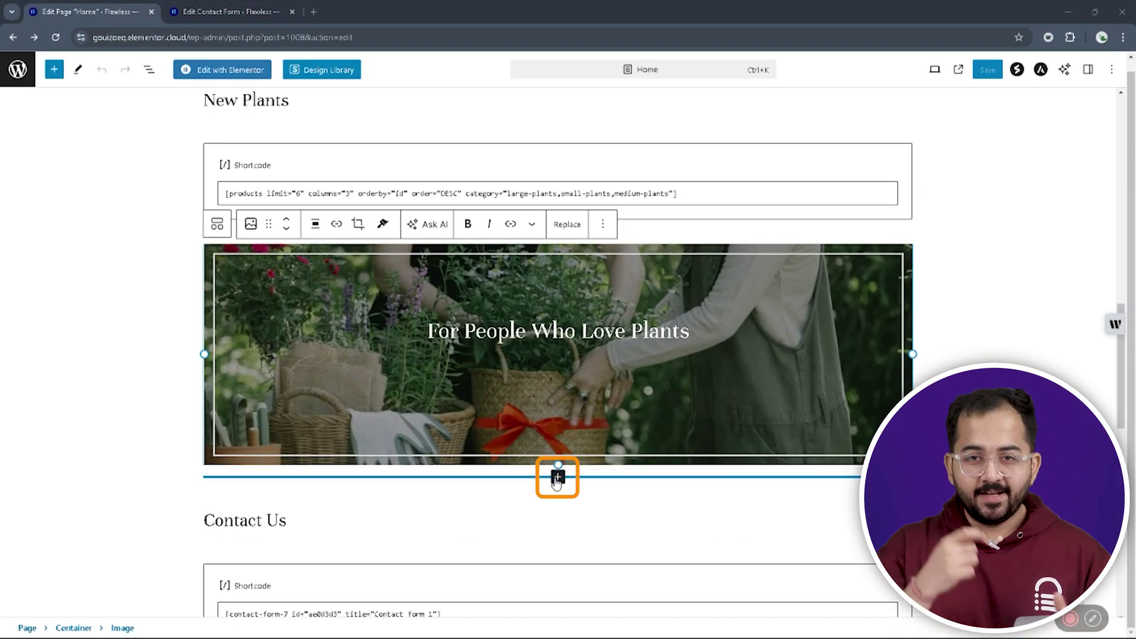
Step: Add a Container below the banner image with an 'On Sale!' heading and a Shortcode block
left_click(557, 477)
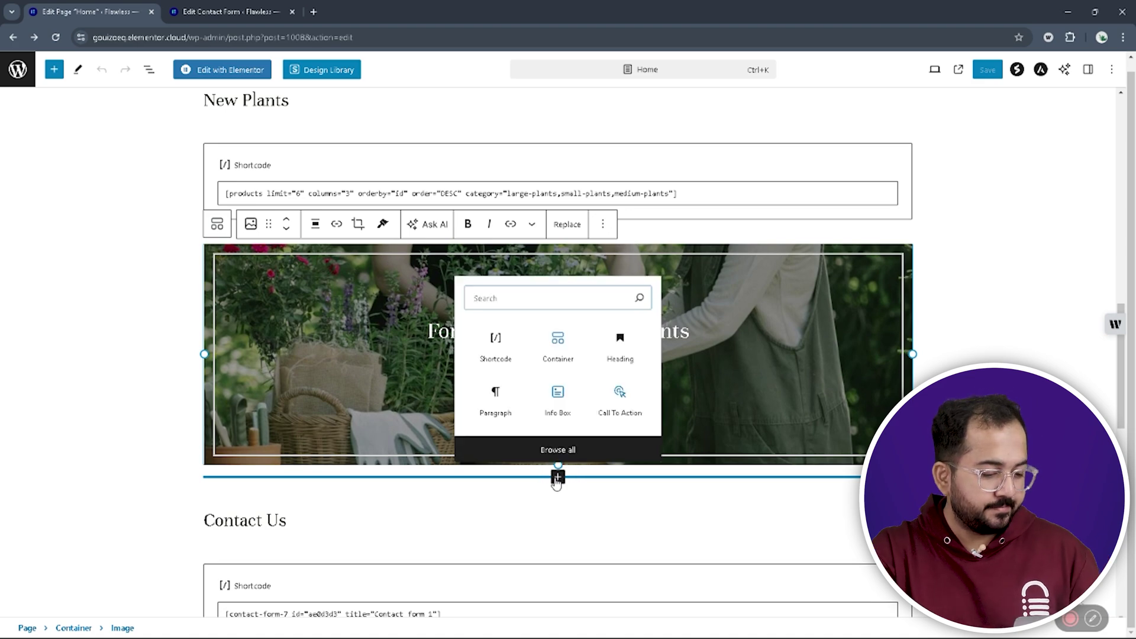
left_click(558, 343)
scroll(559, 342, "down", 3)
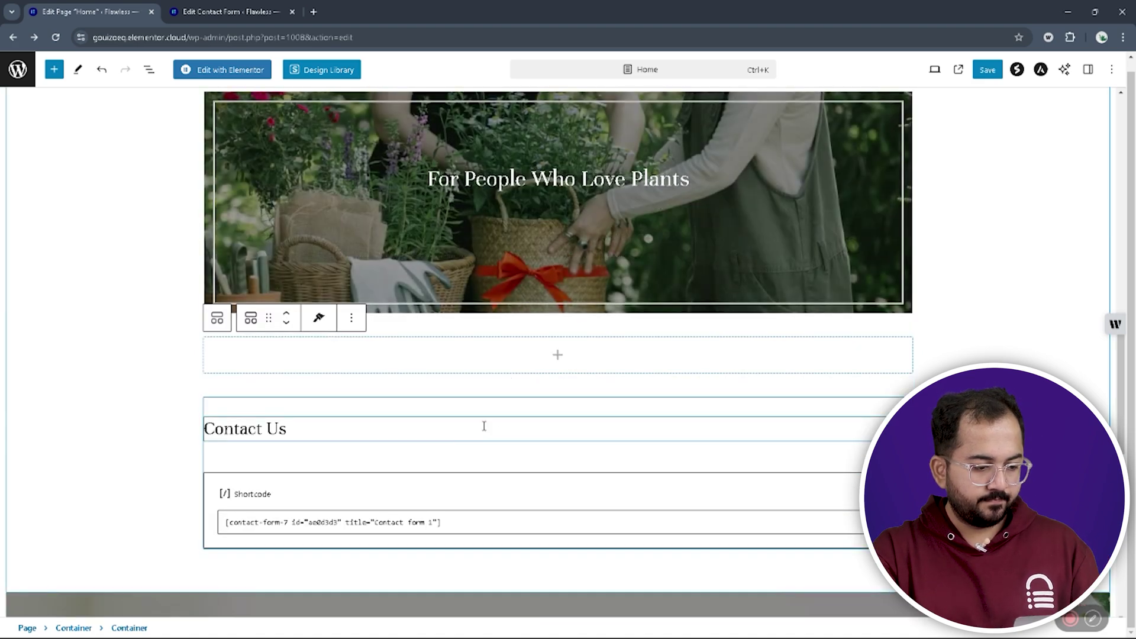
left_click(559, 359)
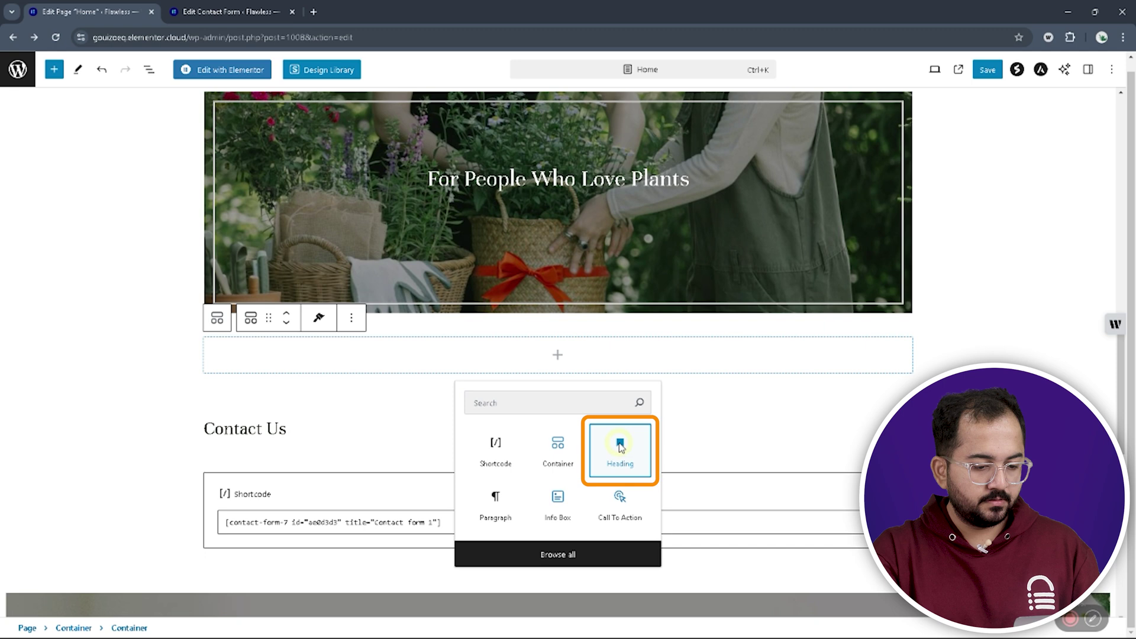
left_click(618, 452)
type("On Sale!")
left_click(906, 393)
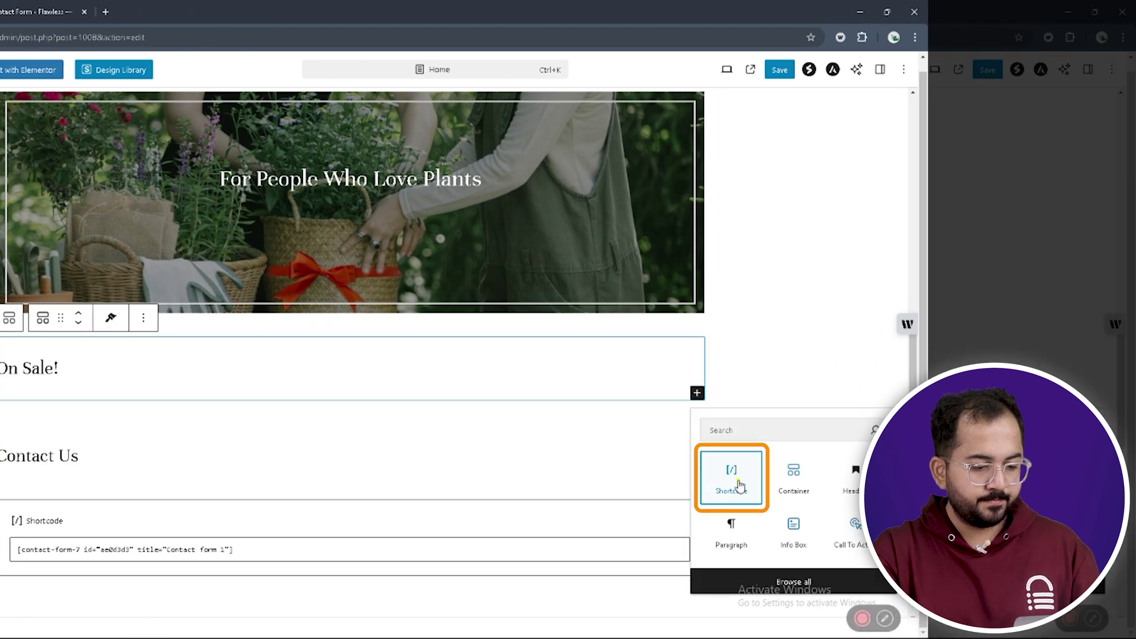
left_click(732, 477)
Step: Paste the sale_products shortcode into the block and review the three sale plants
left_click(448, 463)
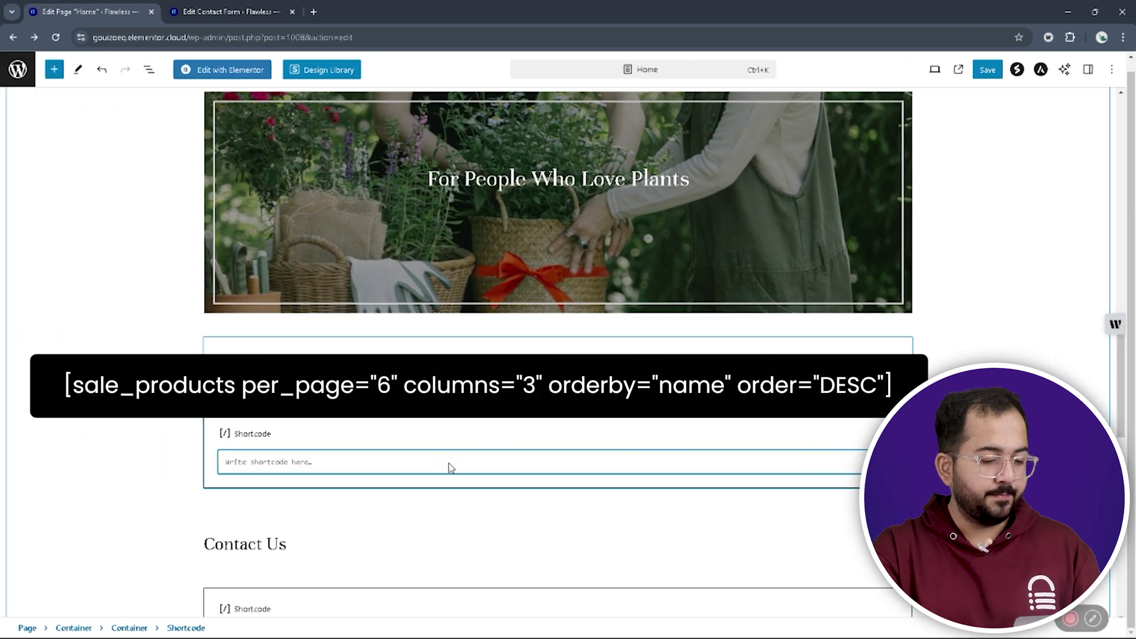
key("ctrl+v")
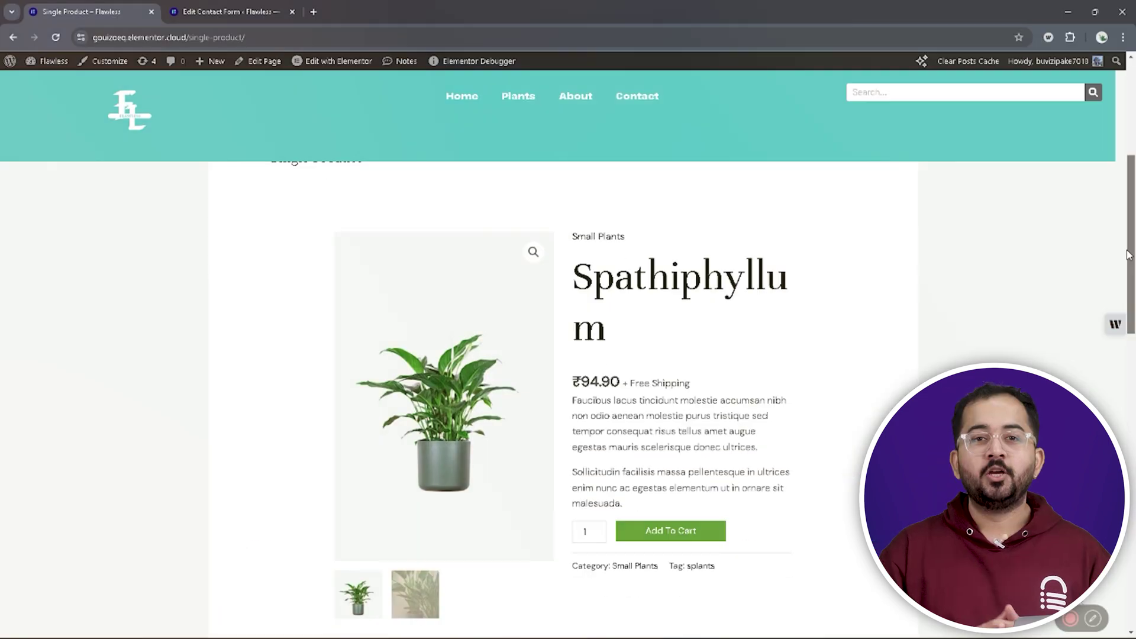
scroll(1130, 276, "down", 2)
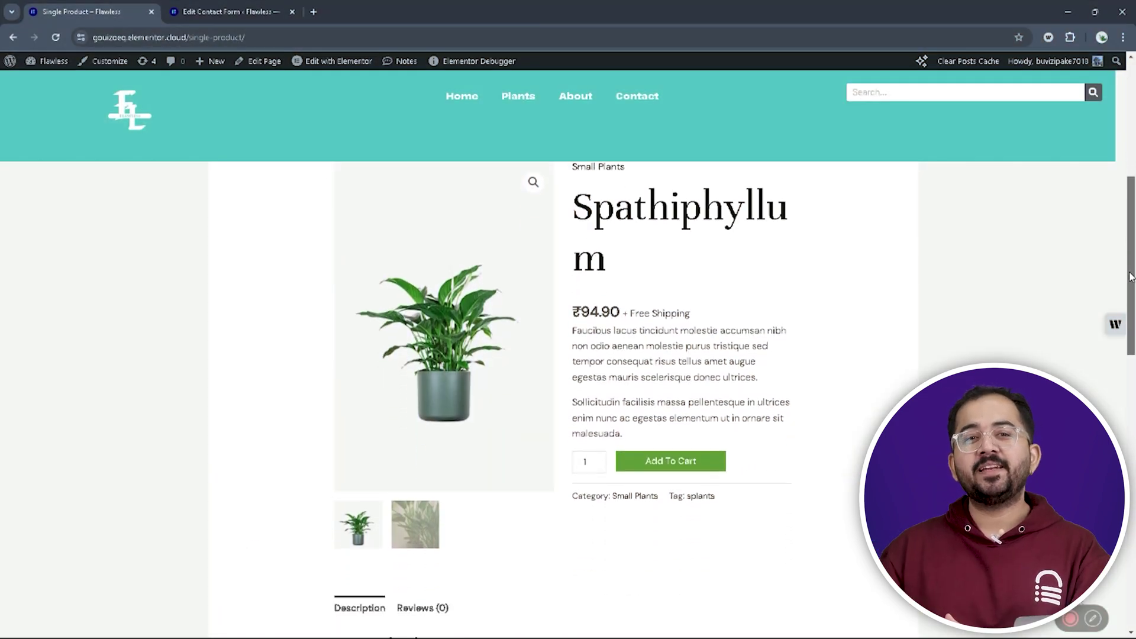
left_click_drag(1130, 276, 1131, 378)
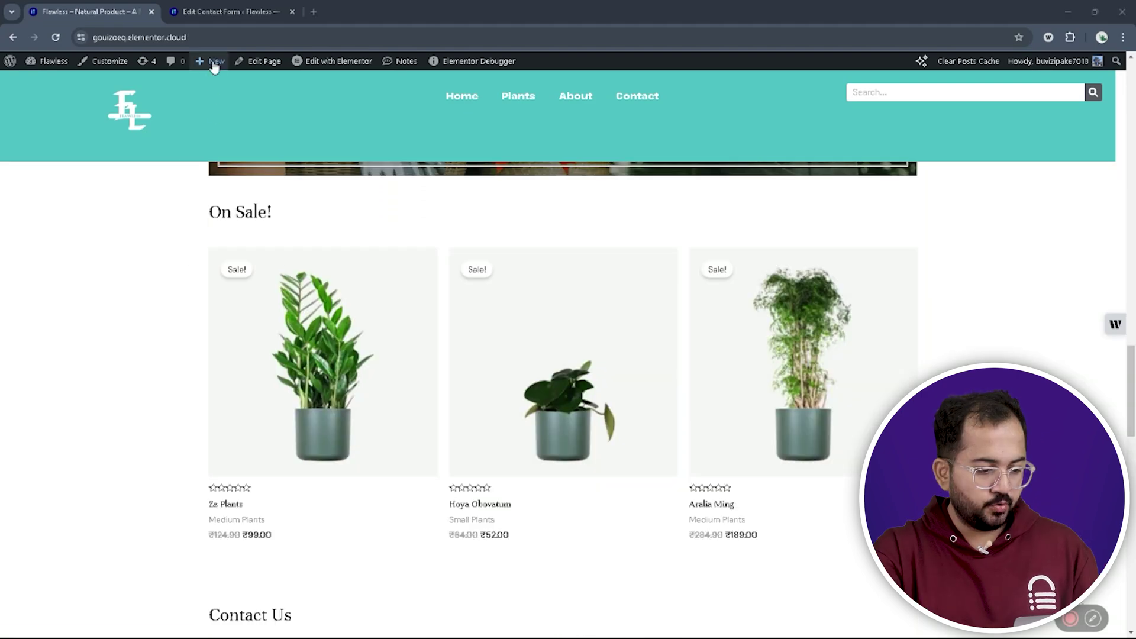
Step: Create a new page 'Single Product' with a Shortcode block [product_page id="235"]
mouse_move(210, 61)
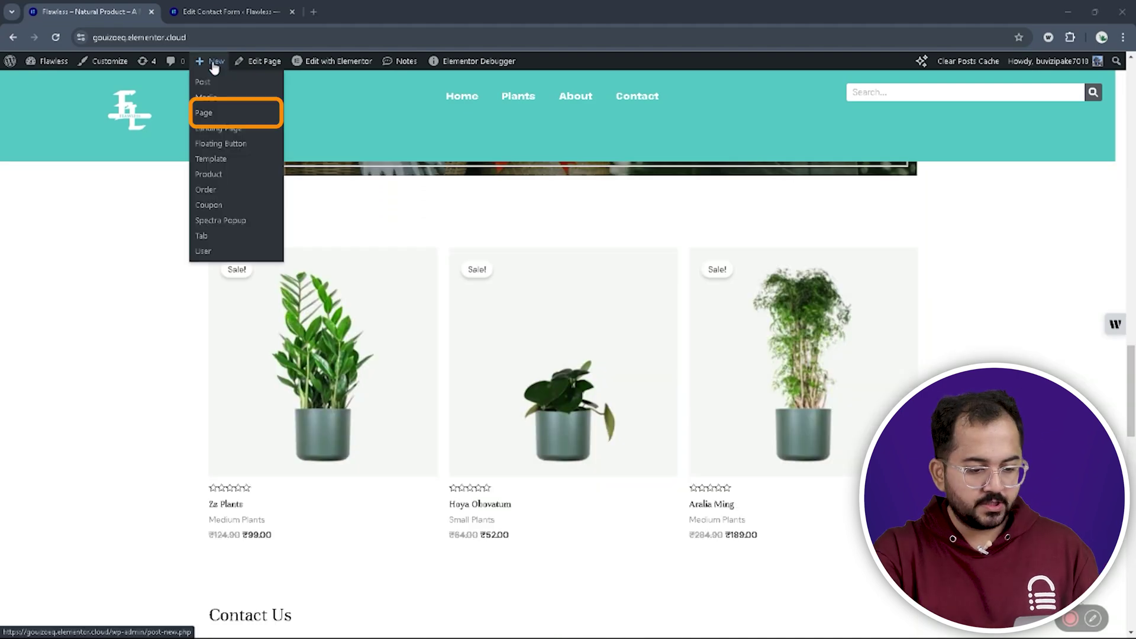
left_click(214, 111)
left_click(229, 171)
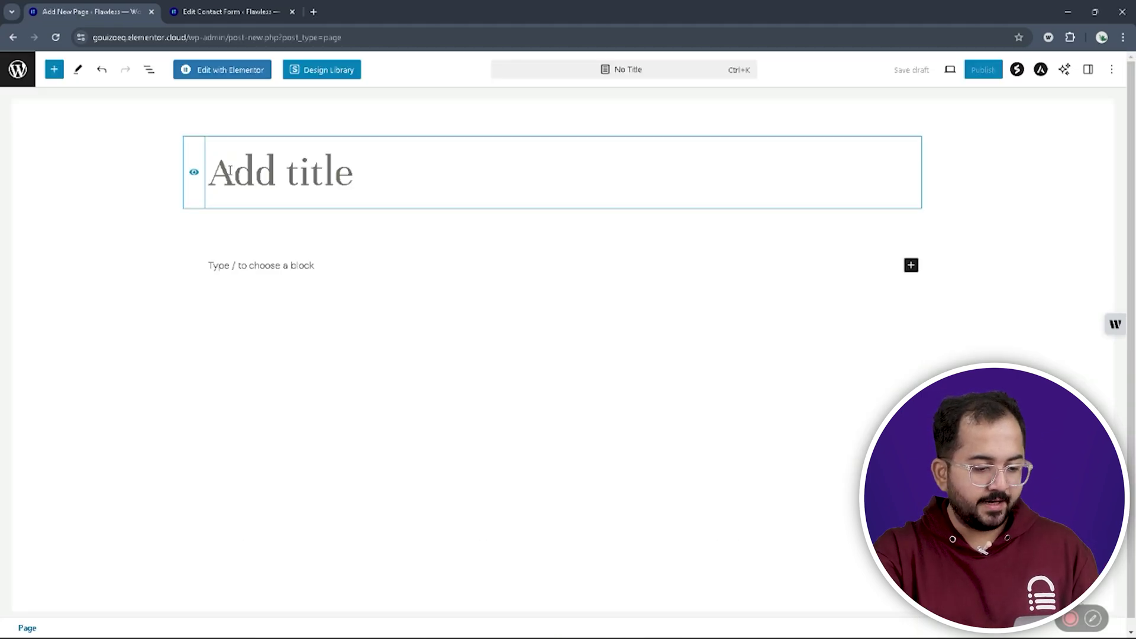
type("Single Product")
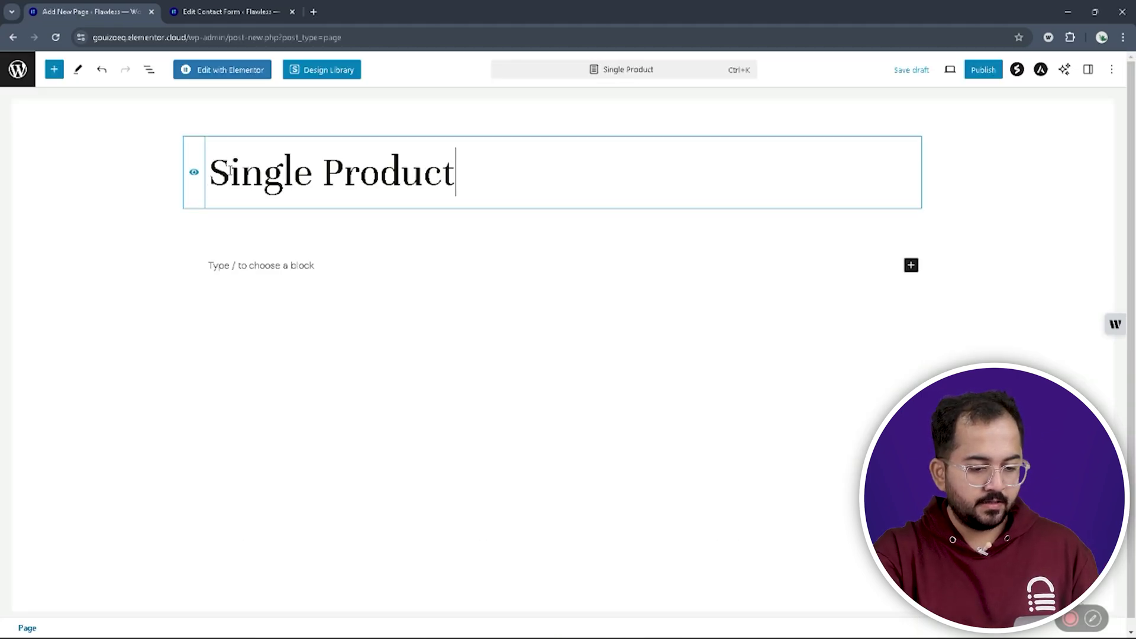
key("Return")
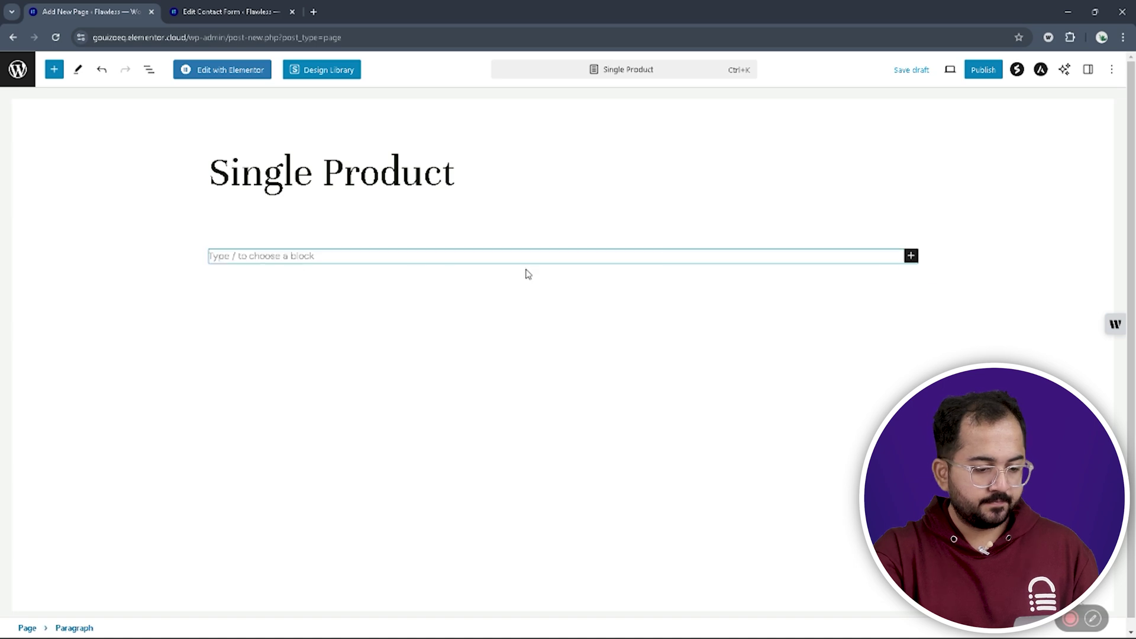
left_click(912, 256)
left_click(1007, 334)
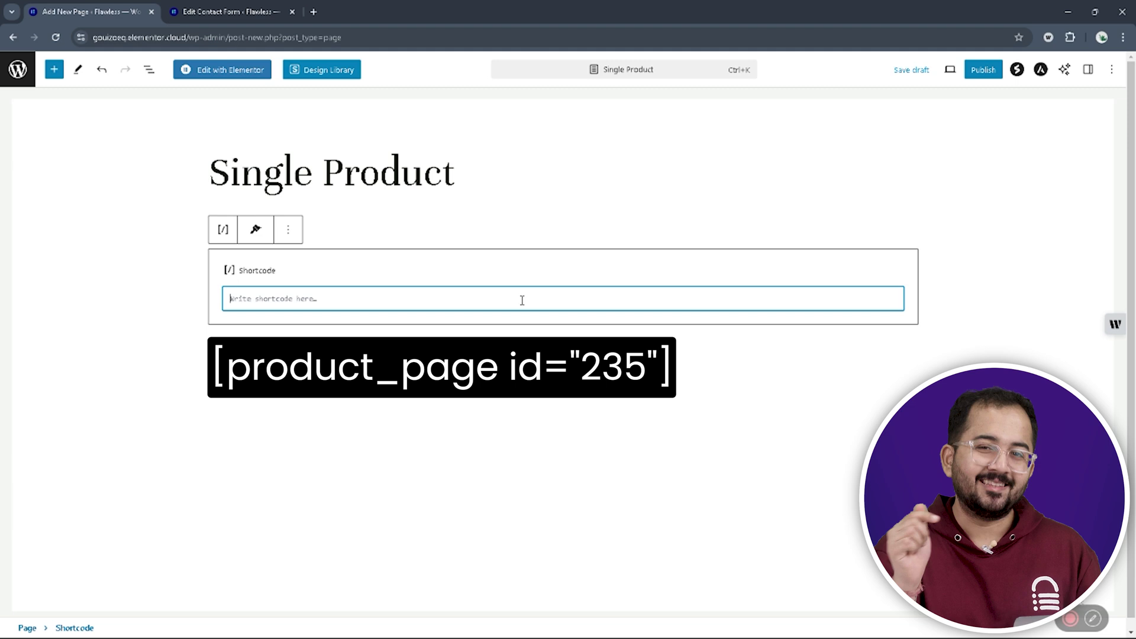
type("[")
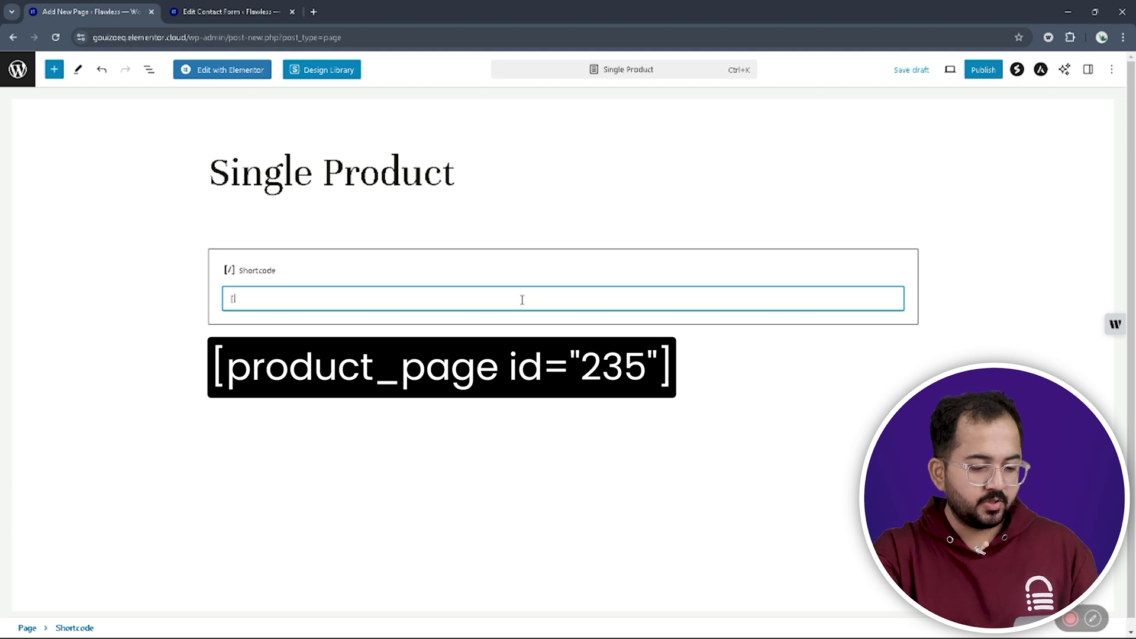
type("product_page id=\"235\"]")
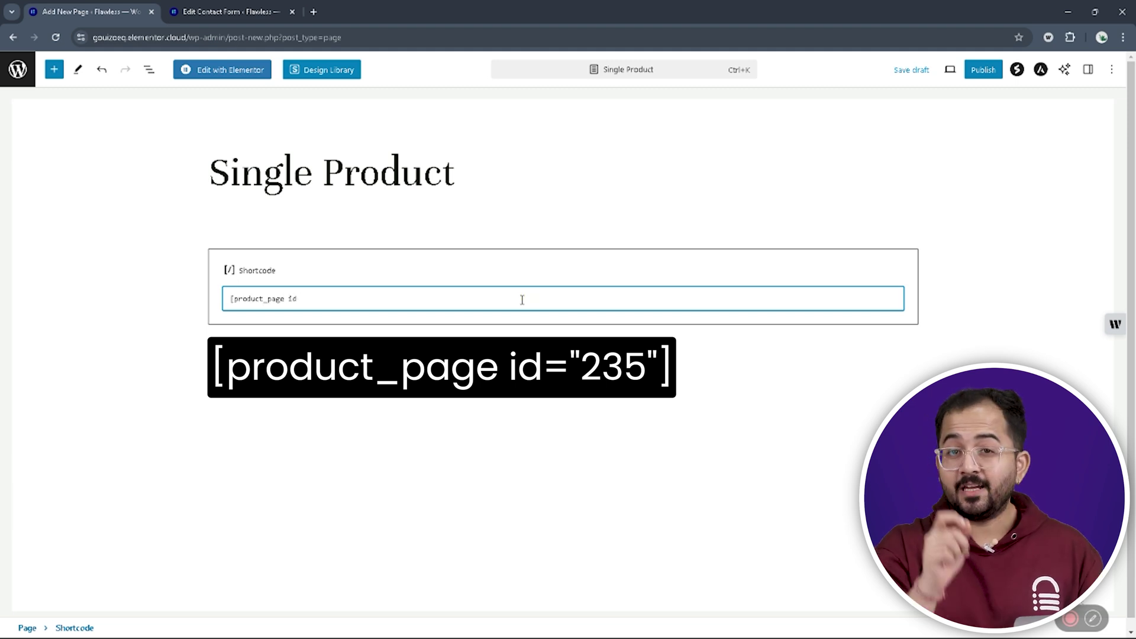
Step: Publish the Single Product page and view it live
left_click(981, 69)
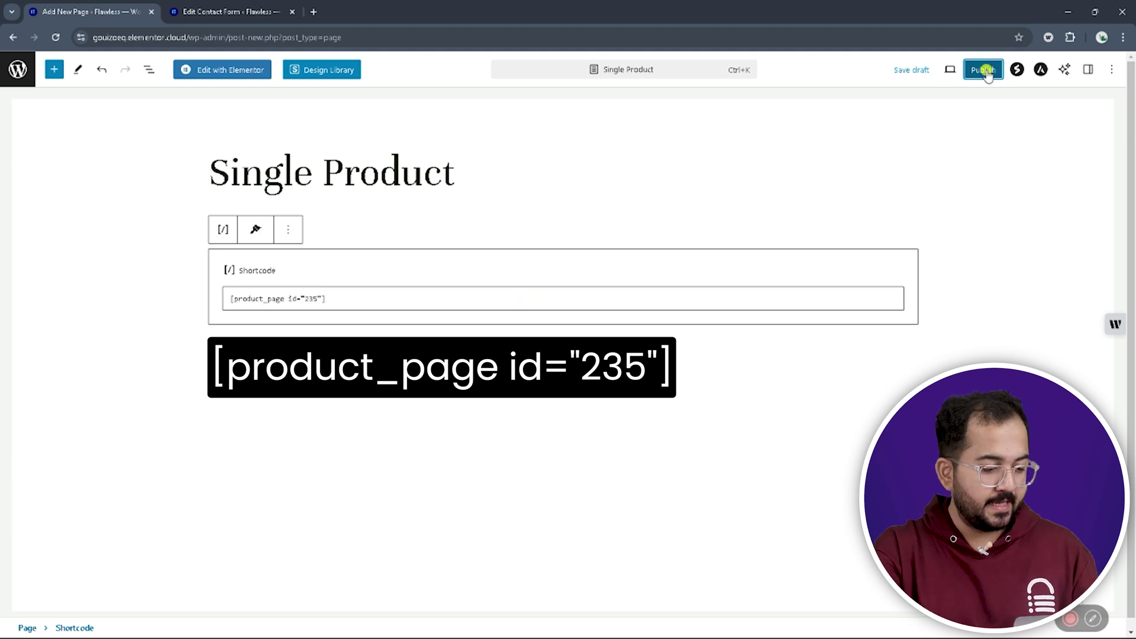
left_click(1006, 70)
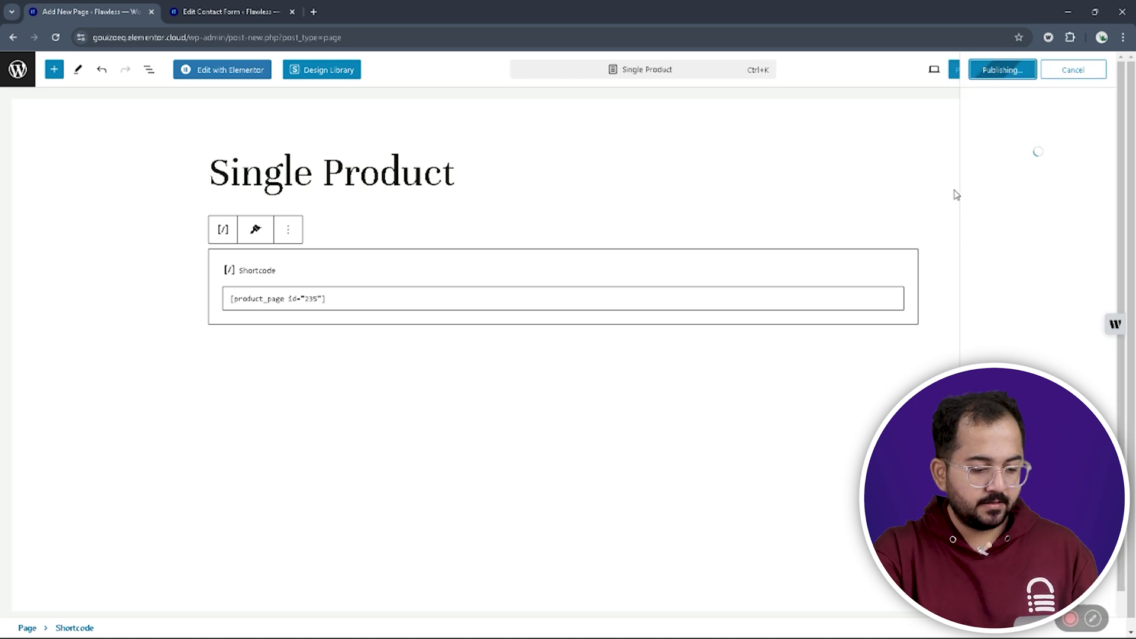
left_click(1010, 201)
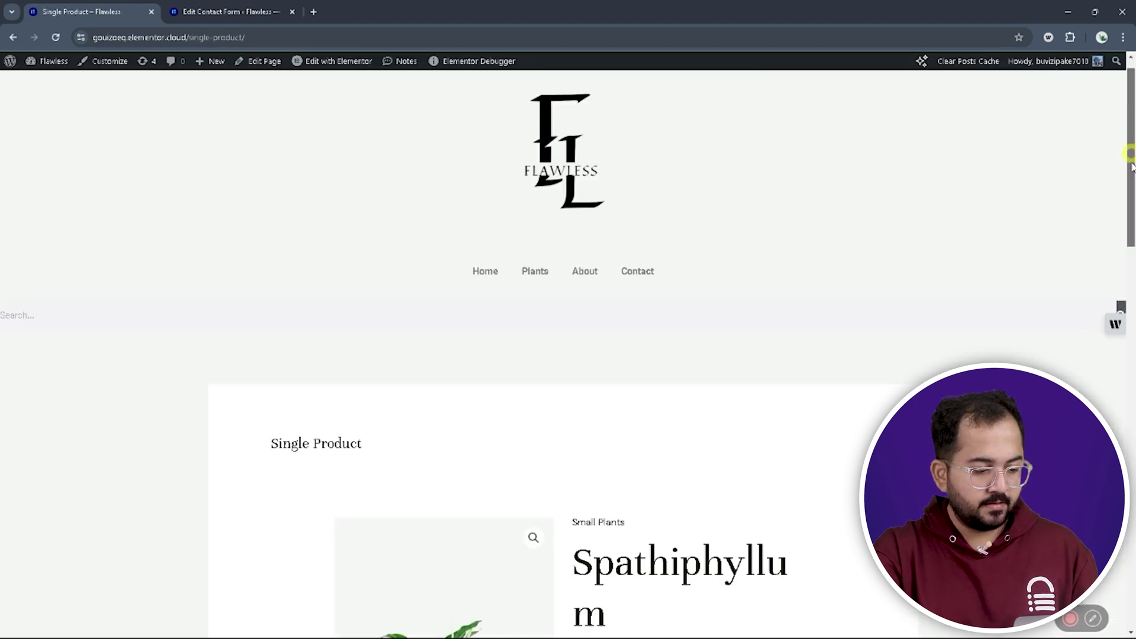
left_click_drag(1128, 153, 1127, 260)
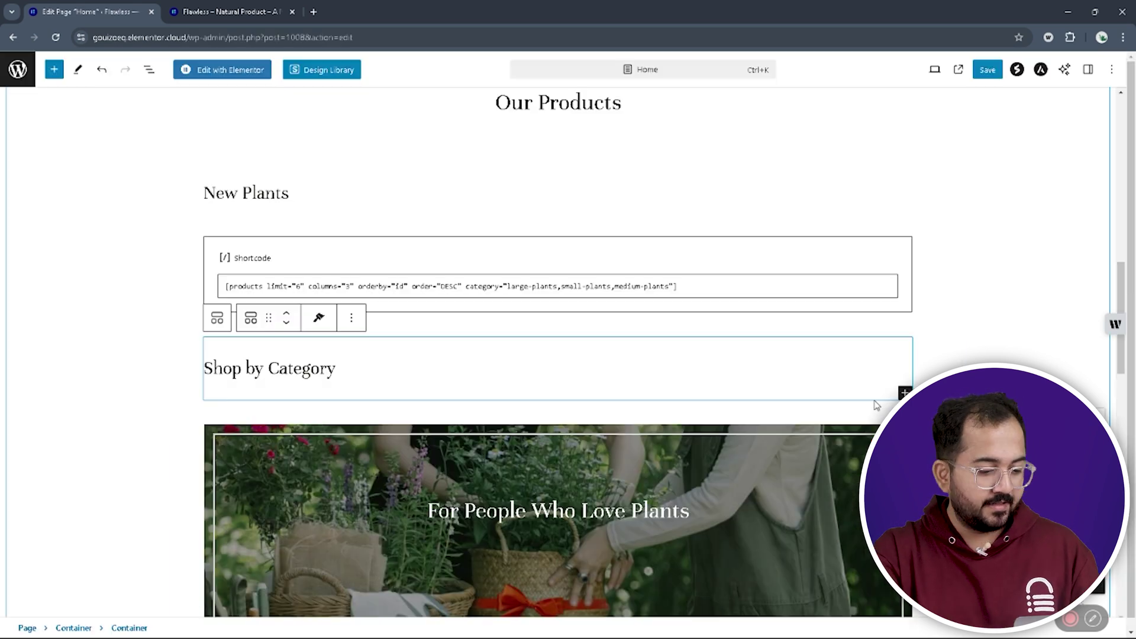
Step: Add [product_categories limit="4" orderby="name" order="DESC"] under Shop by Category and save Home
left_click(904, 392)
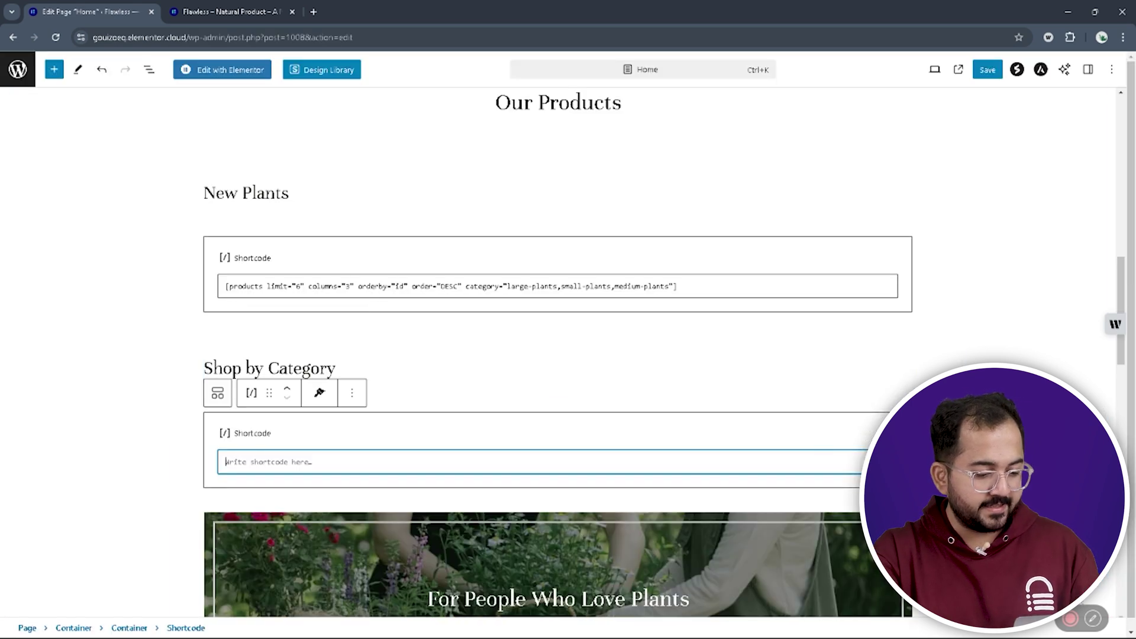
left_click(308, 460)
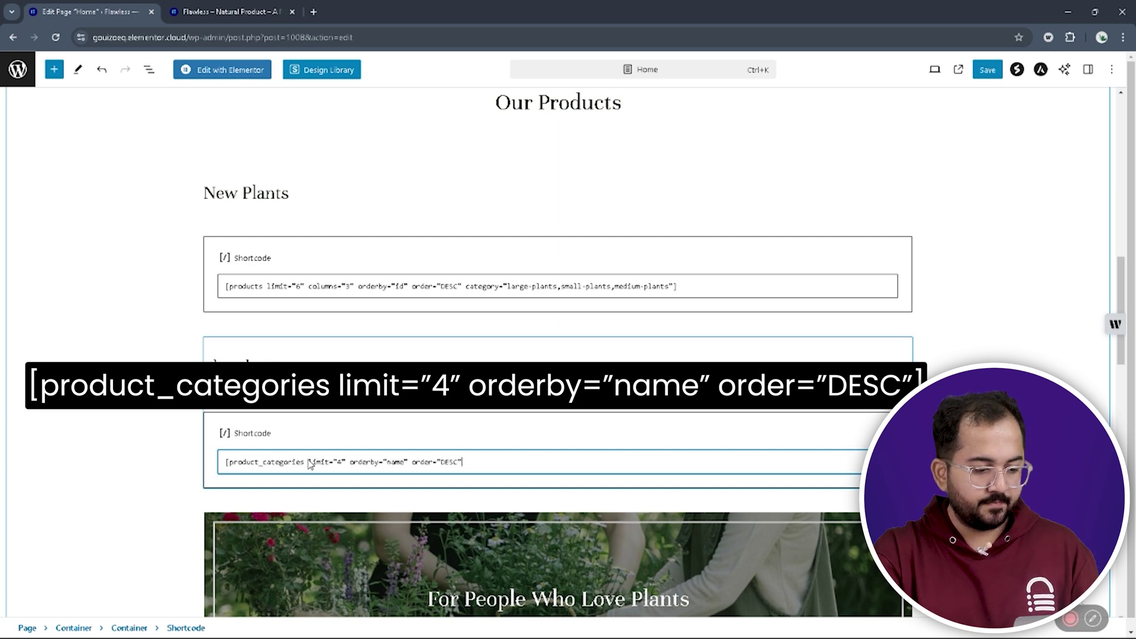
left_click(959, 324)
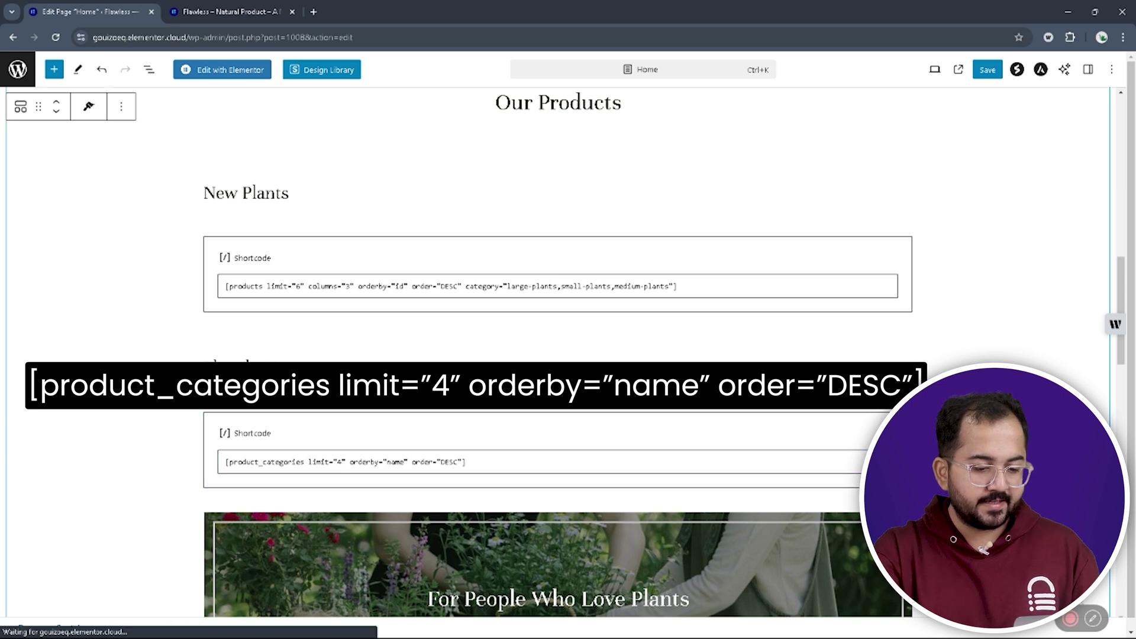
left_click(983, 73)
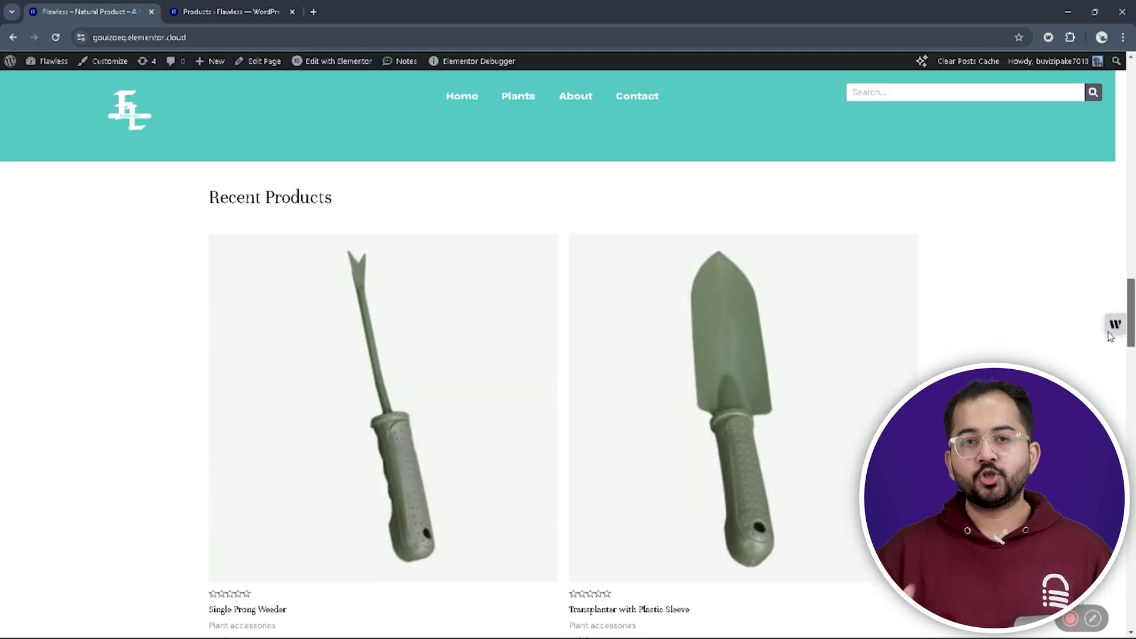
scroll(1109, 335, "down", 8)
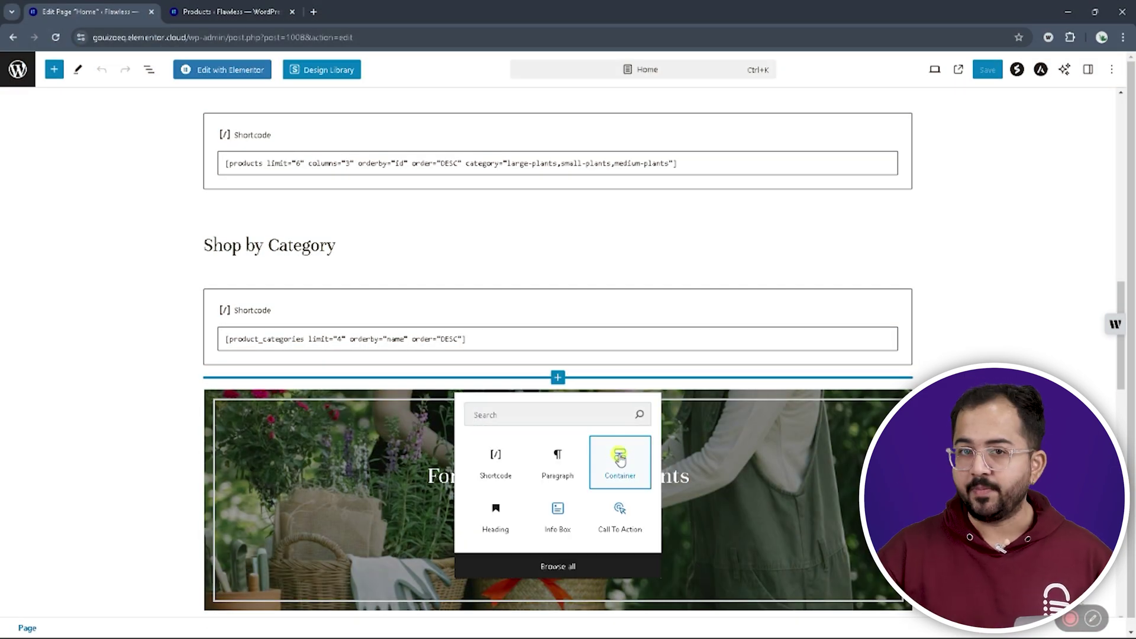
Step: Add a new container below the category shortcode with a 'Recent Products' heading
left_click(619, 461)
left_click(557, 356)
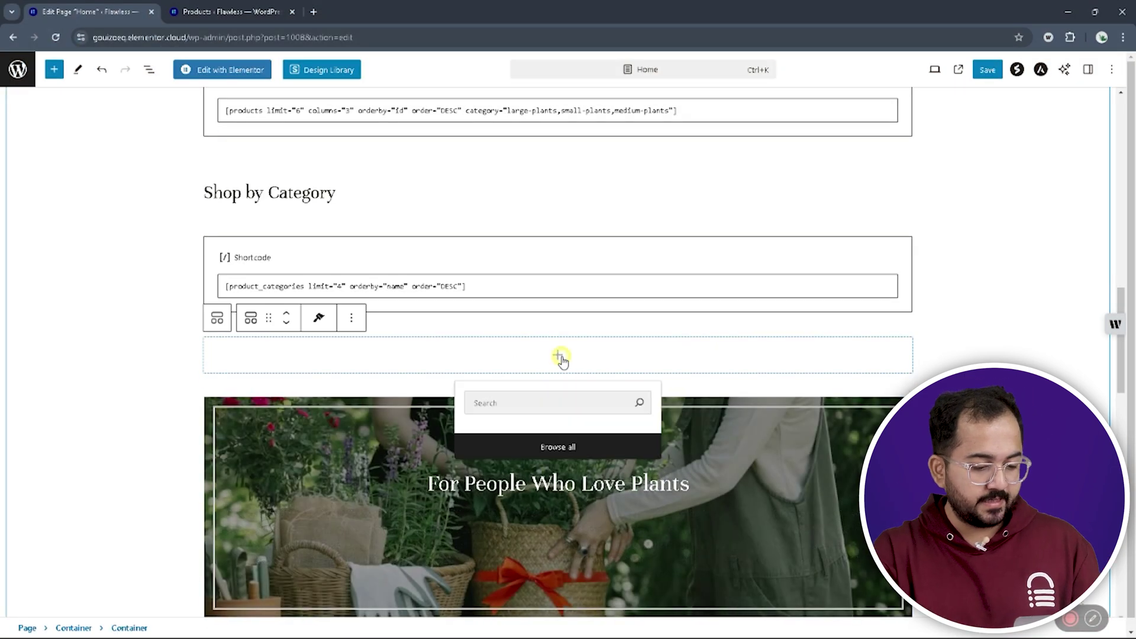
left_click(501, 508)
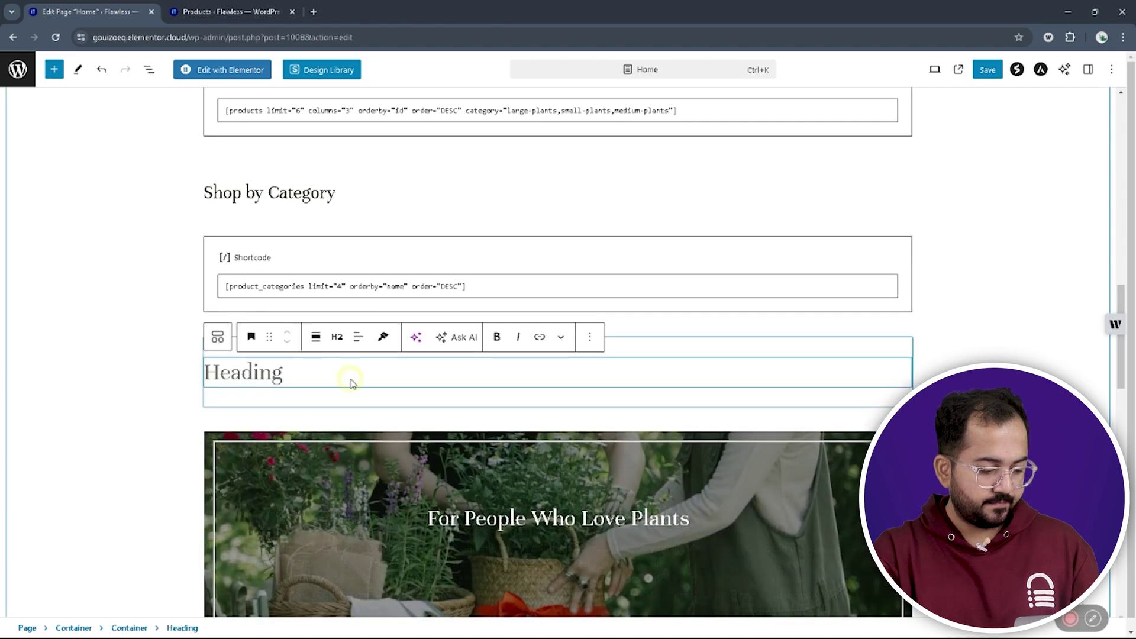
type("Recent Products")
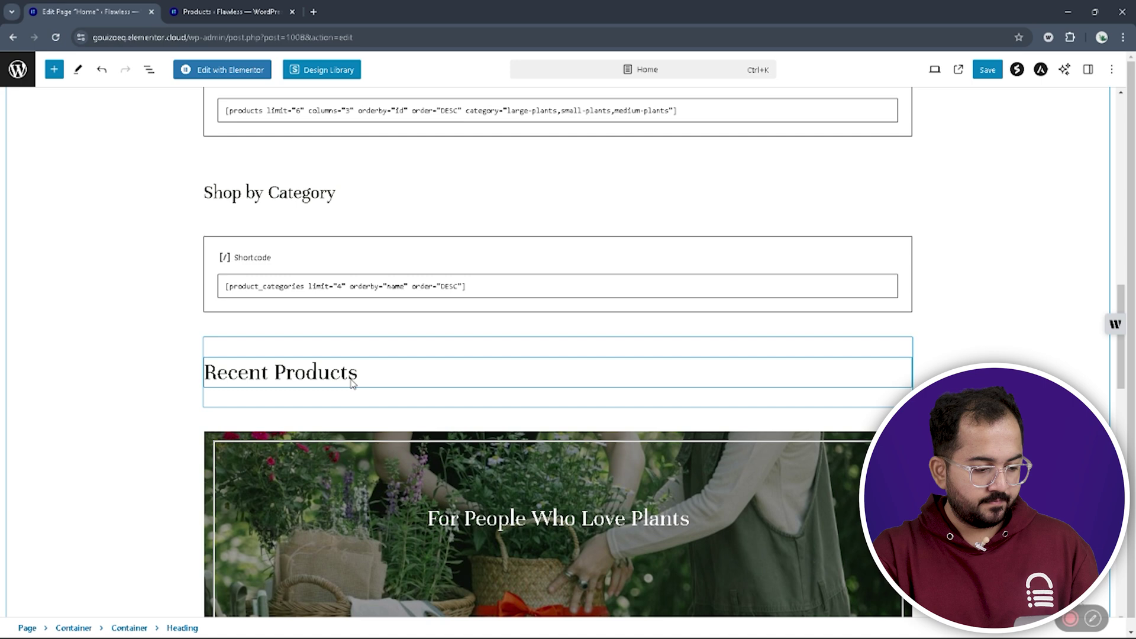
Step: Add a shortcode block reading [products limit="4" columns="2" orderby="popularity" recent_products="true"] and save the page
left_click(710, 399)
left_click(905, 393)
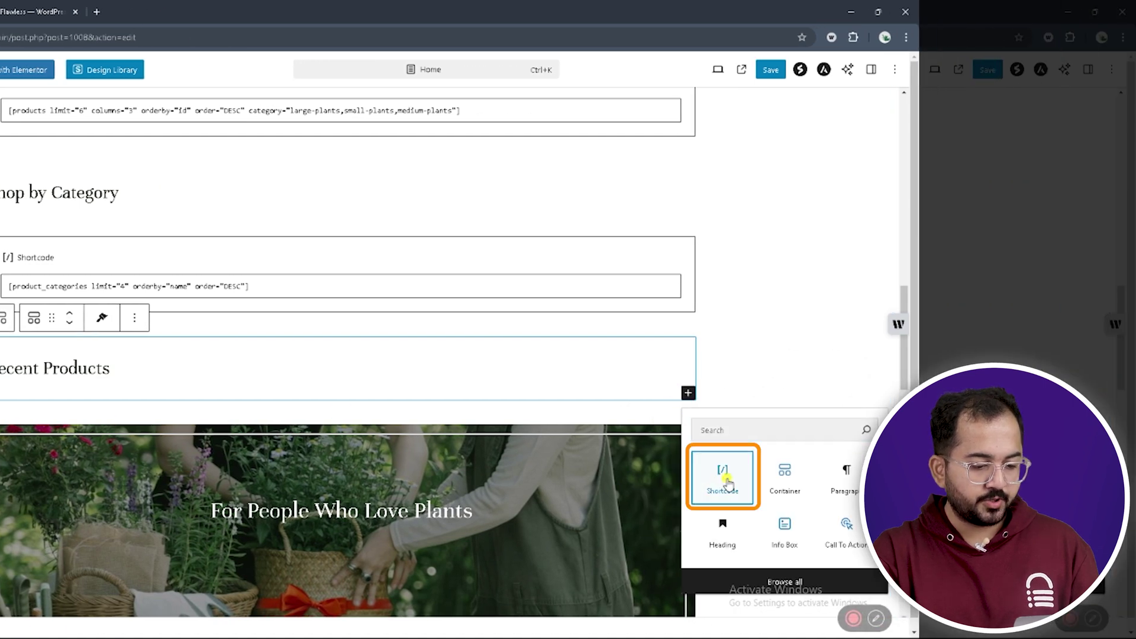
left_click(727, 482)
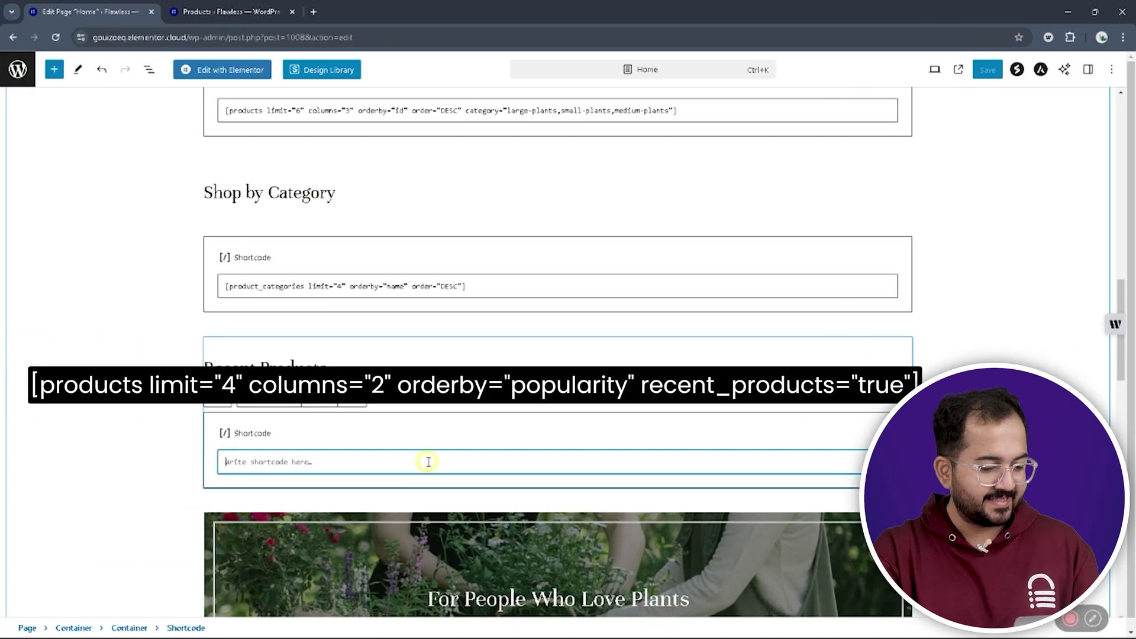
type("[products limit=\"4\" columns=\"2\" orderby=\"popularity\" recent_products=\"true\"]")
left_click(428, 500)
left_click(985, 70)
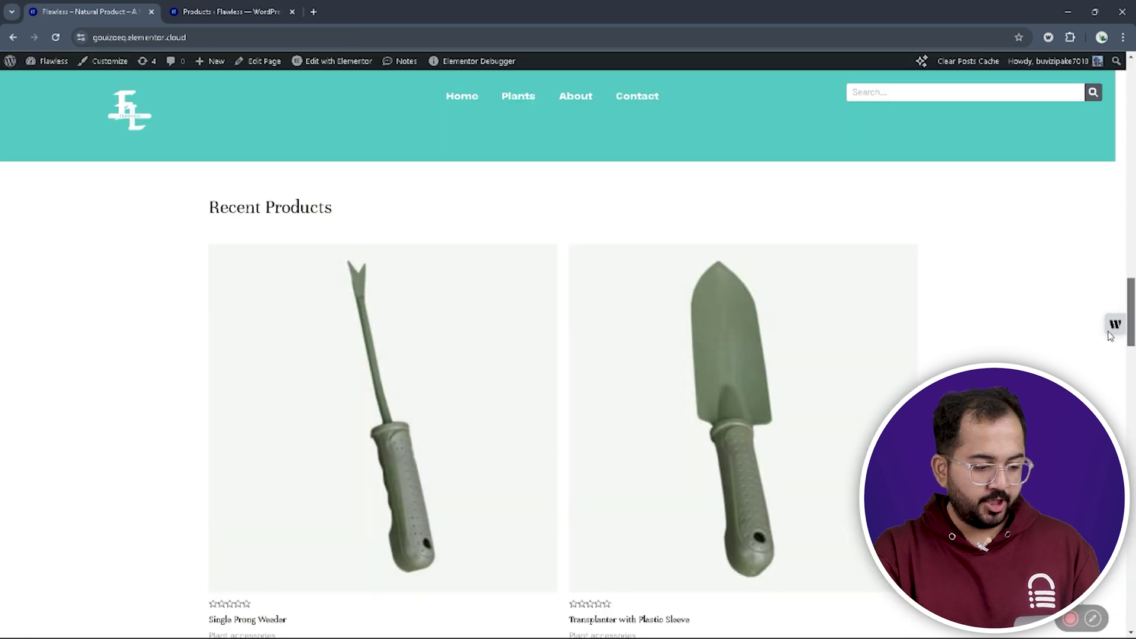
Step: Scroll through the live Recent Products grid on the homepage
scroll(1109, 368, "down", 5)
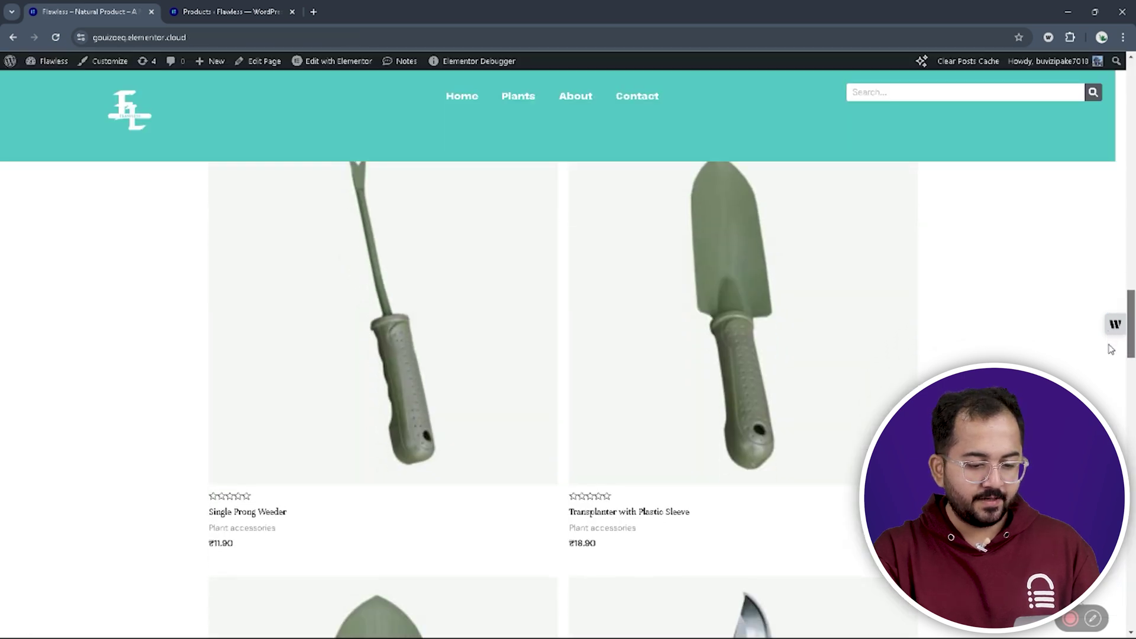
scroll(1109, 367, "down", 3)
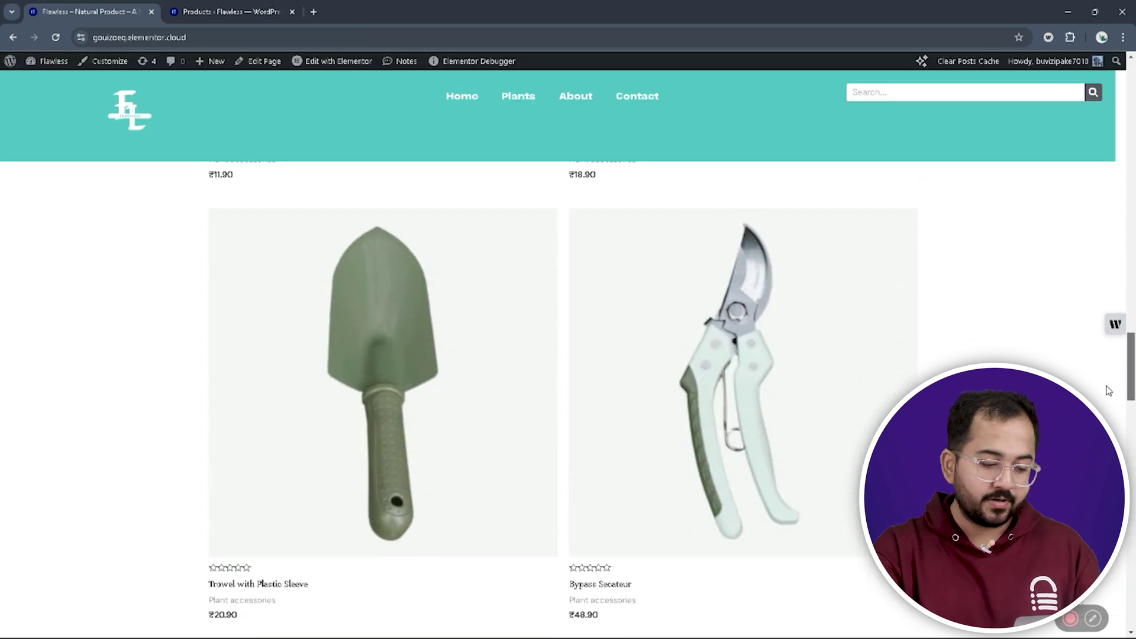
scroll(1109, 379, "up", 2)
scroll(1110, 378, "up", 5)
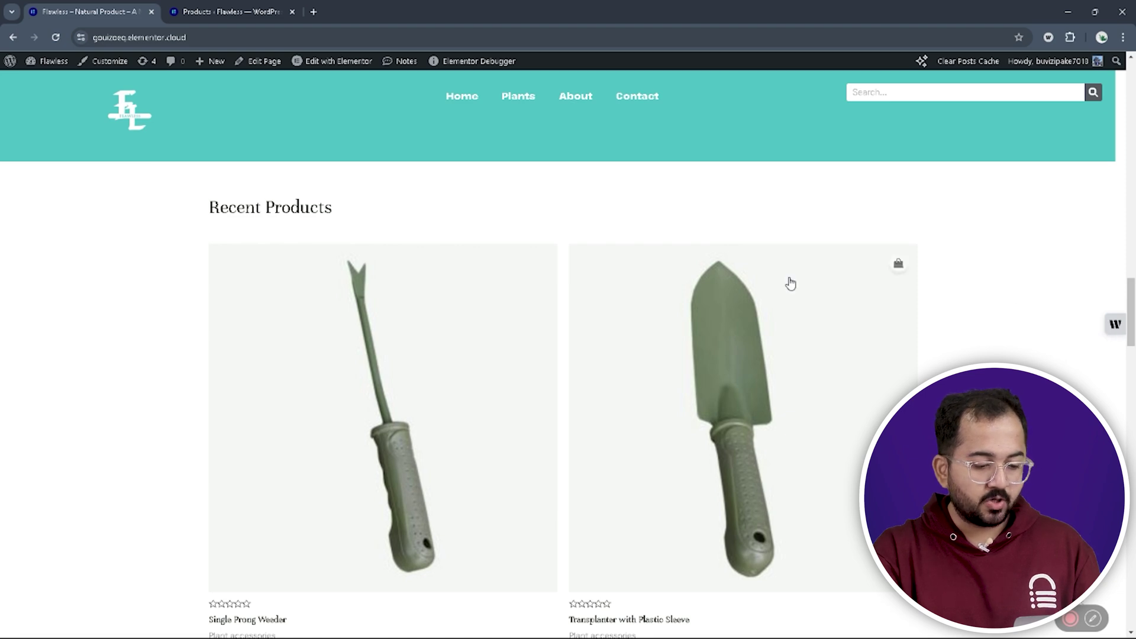
scroll(1122, 295, "up", 8)
scroll(1122, 295, "down", 2)
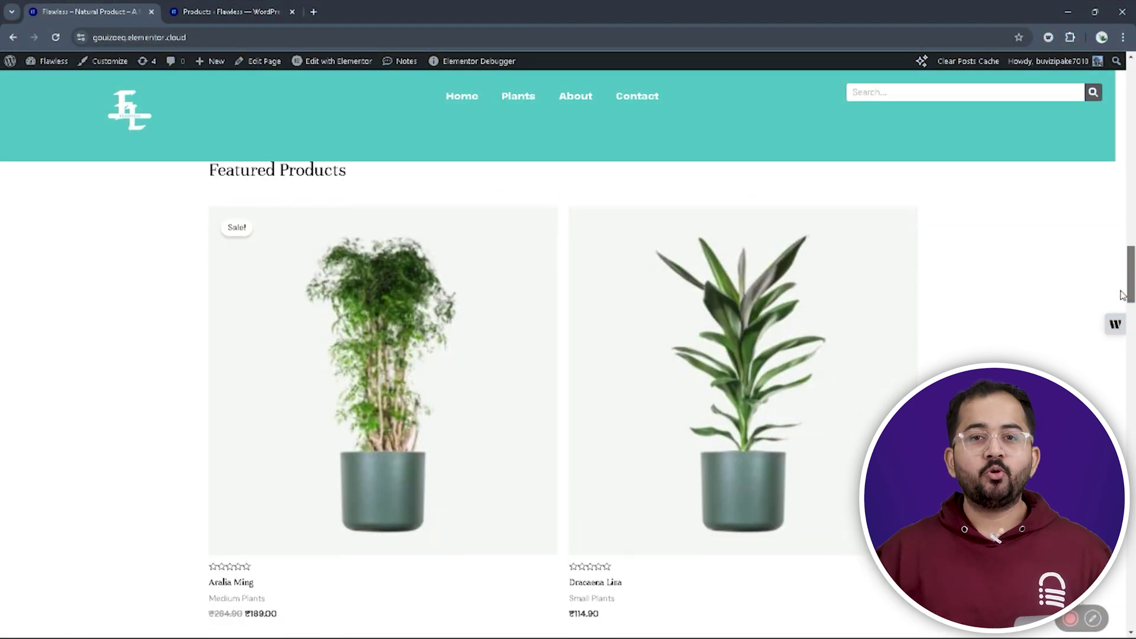
scroll(1123, 294, "up", 1)
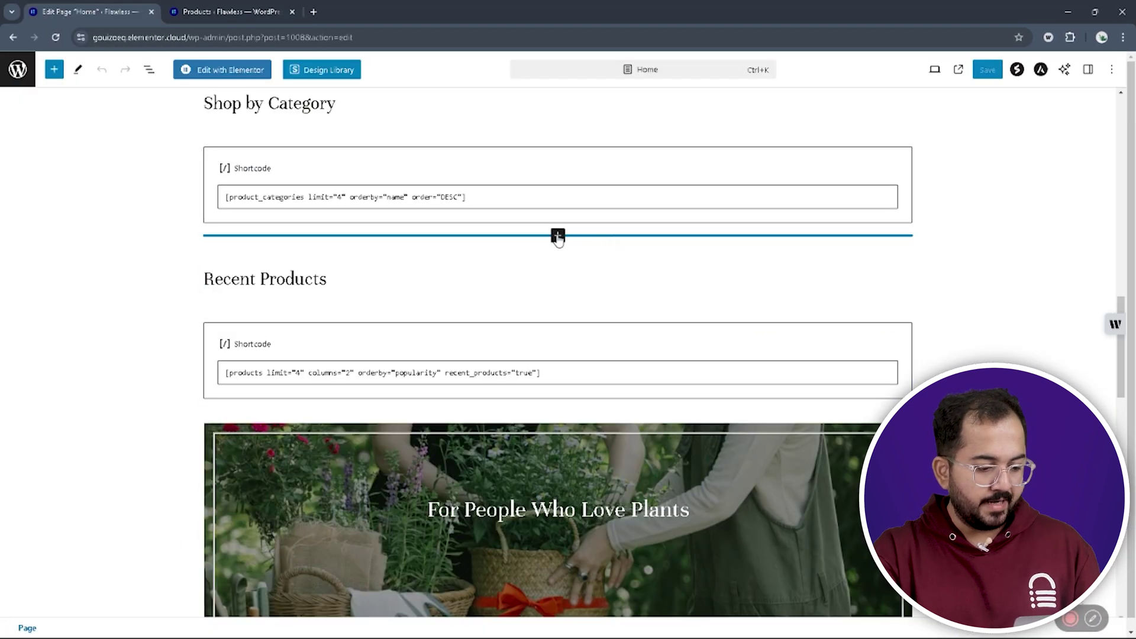
Step: Insert a container after Shop by Category with a 'Featured Products' heading
left_click(558, 236)
left_click(558, 317)
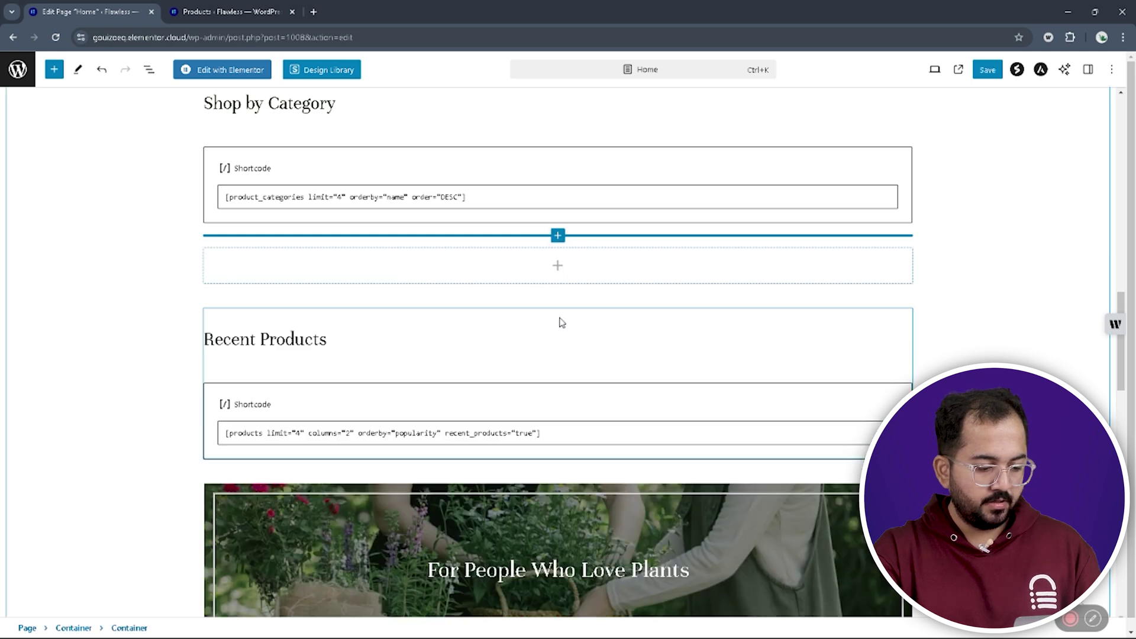
scroll(556, 331, "up", 2)
left_click(557, 356)
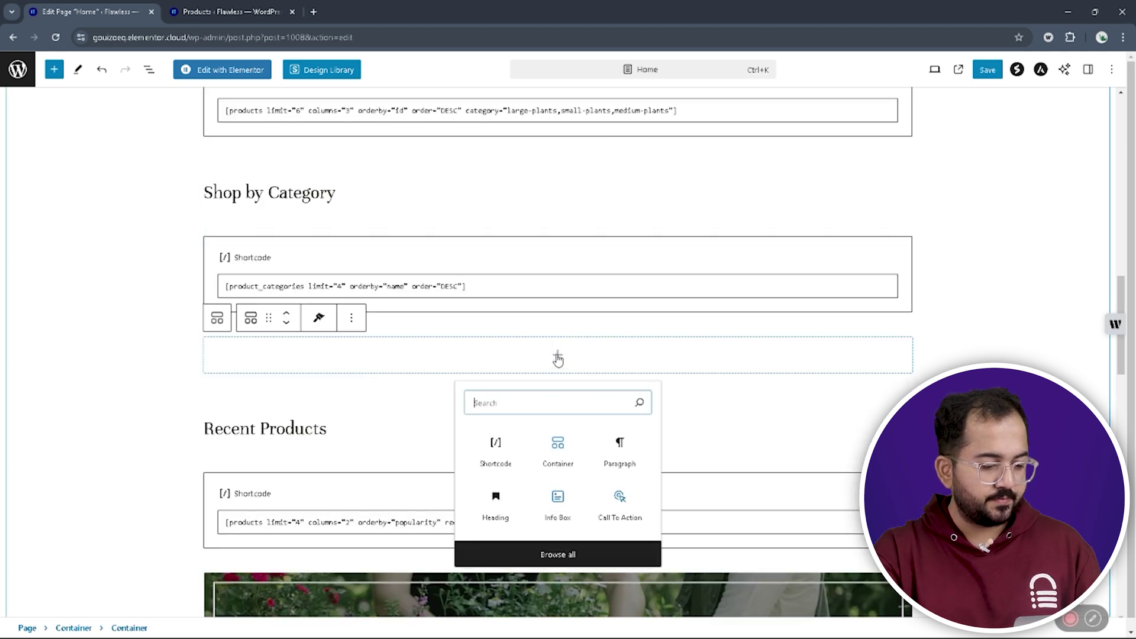
left_click(496, 504)
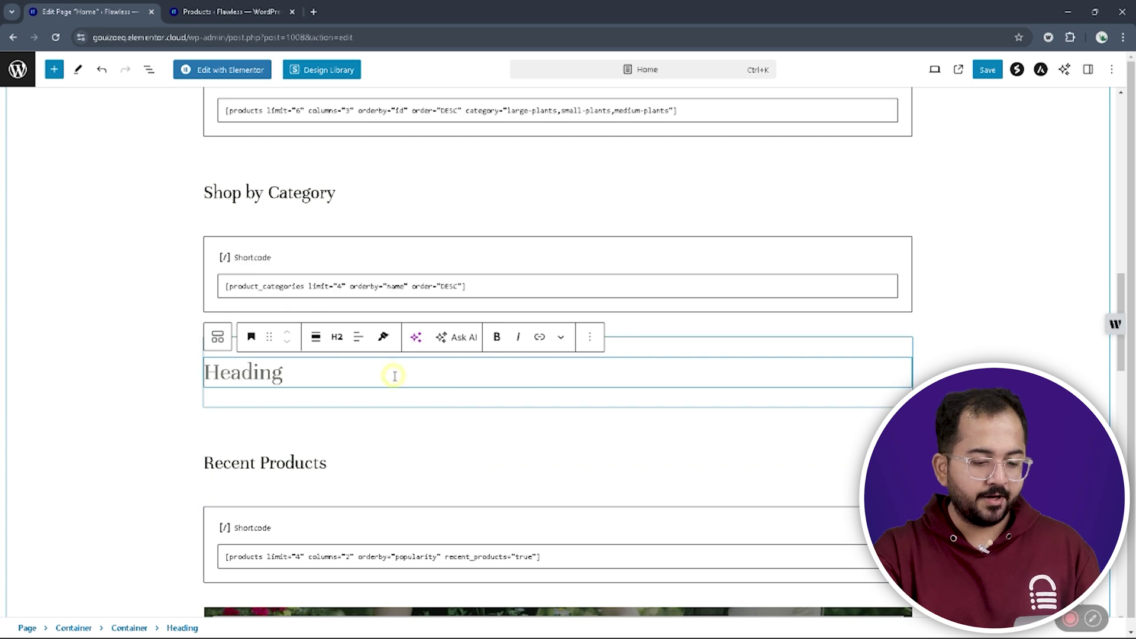
type("Featu")
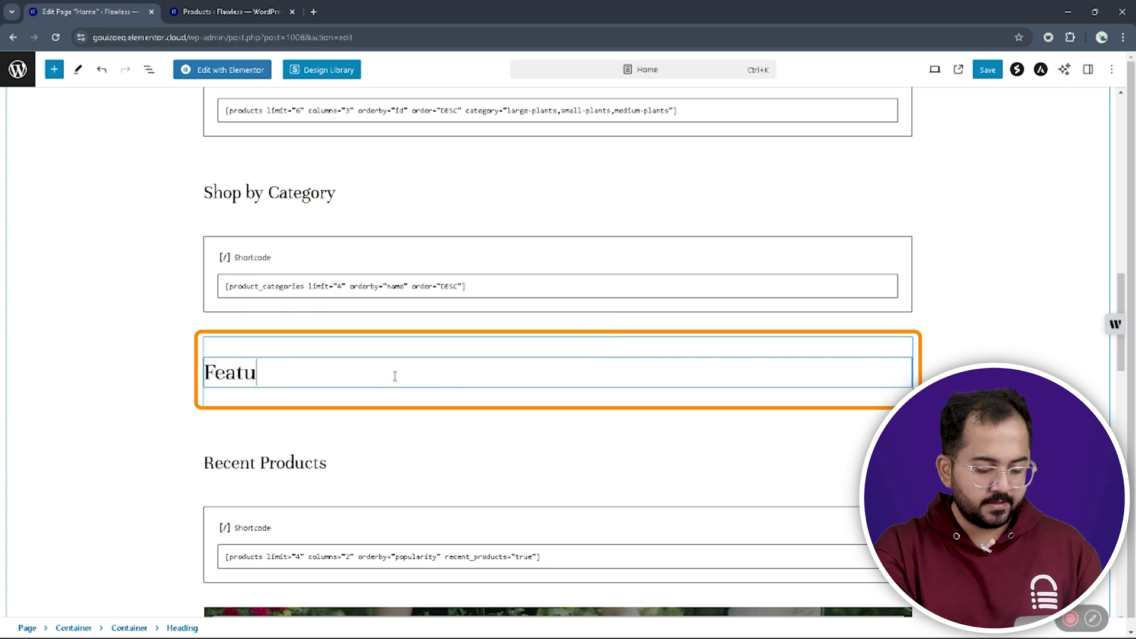
type("red Products")
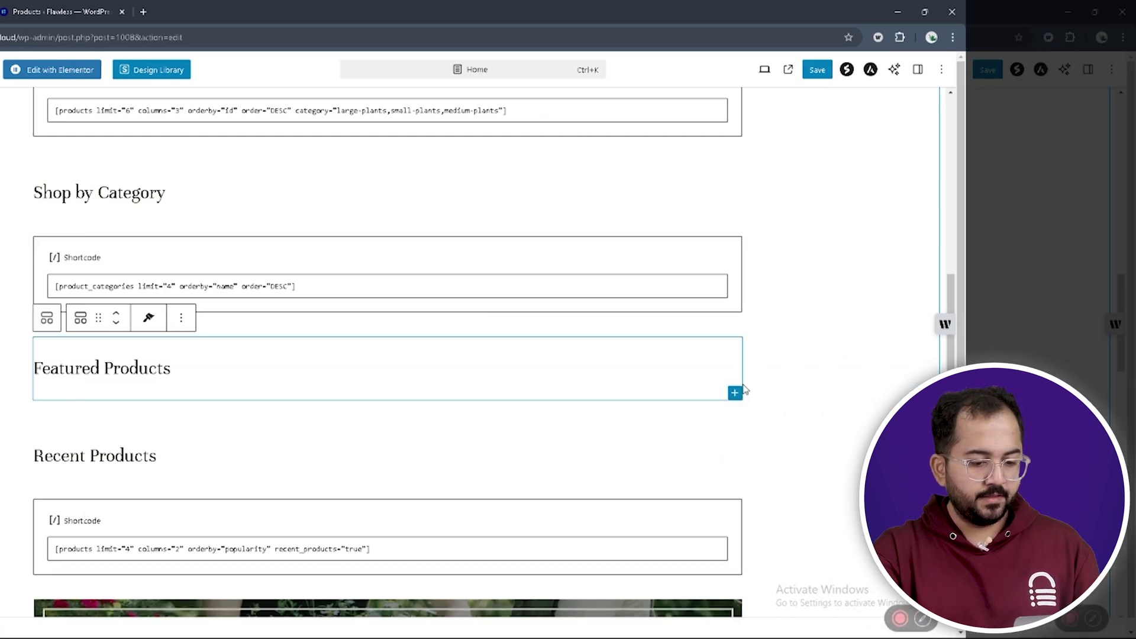
Step: Add a shortcode block with [products limit="4" columns="2" visibility="featured"] and save the page
left_click(904, 393)
left_click(731, 487)
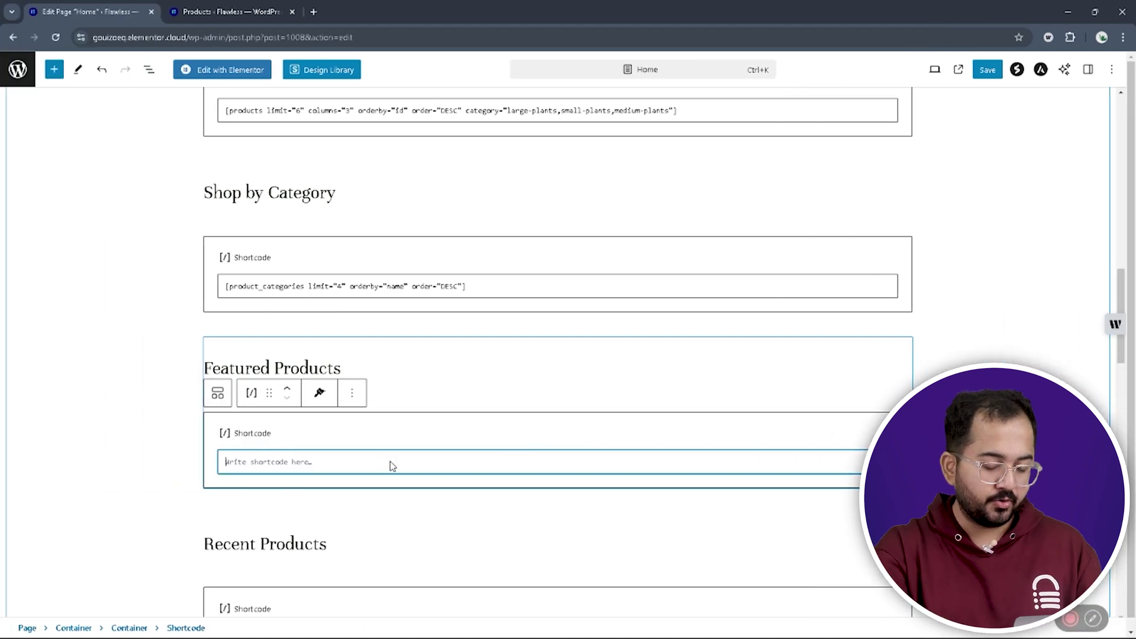
type("[products limit=\"4\" columns=\"2\" visibility=\"featured\"]")
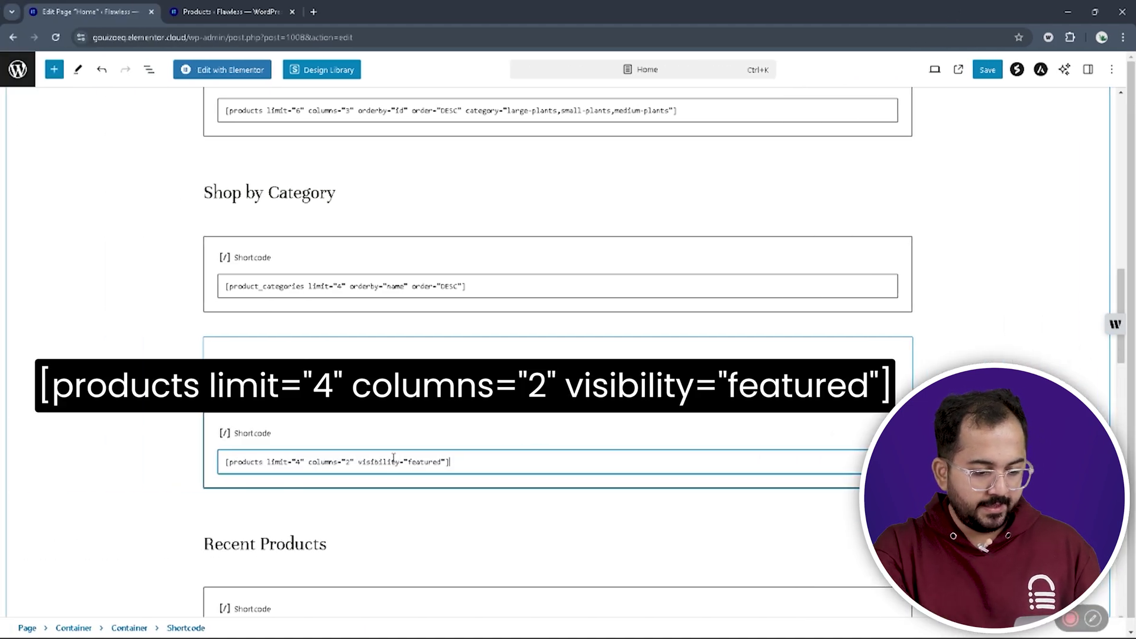
left_click(994, 72)
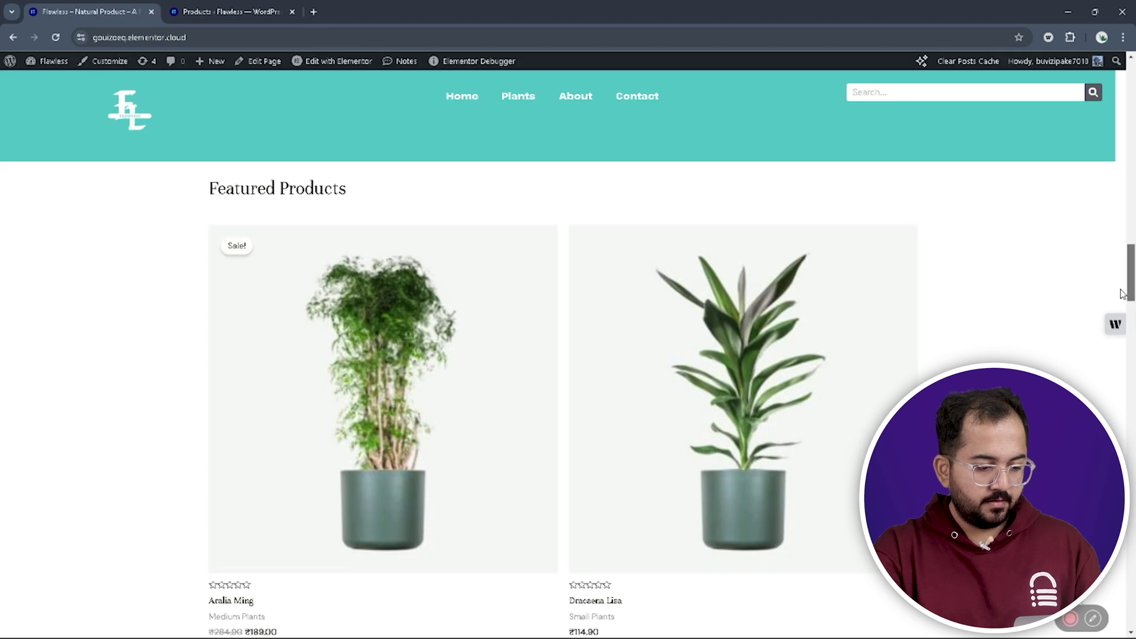
Step: Scroll down the live homepage to check the featured and related products
scroll(1116, 383, "down", 10)
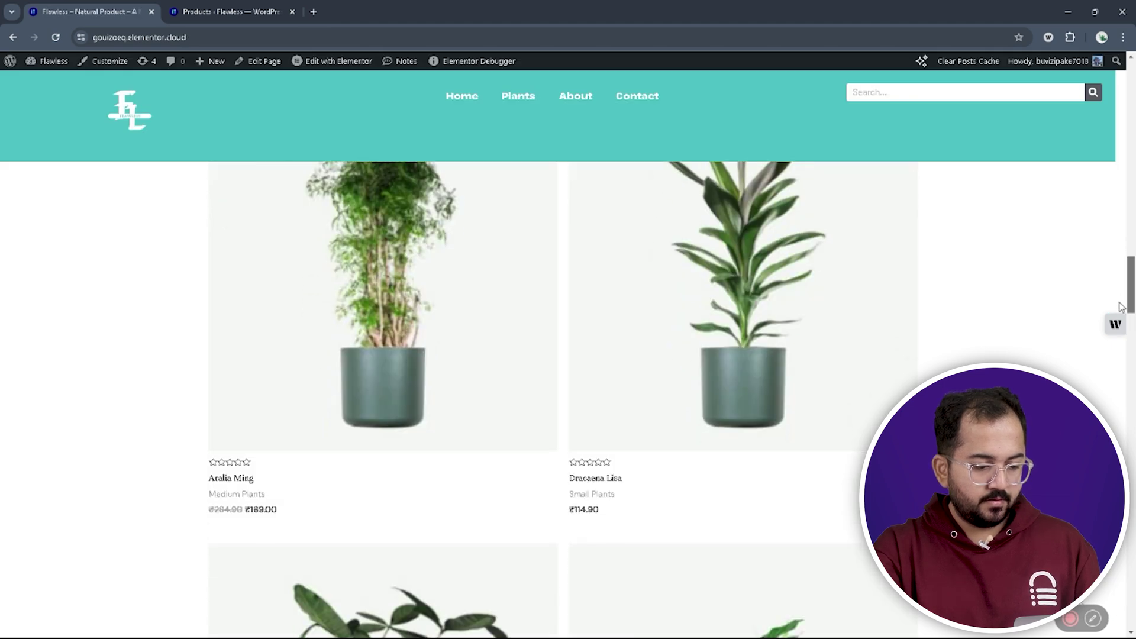
scroll(1115, 383, "down", 3)
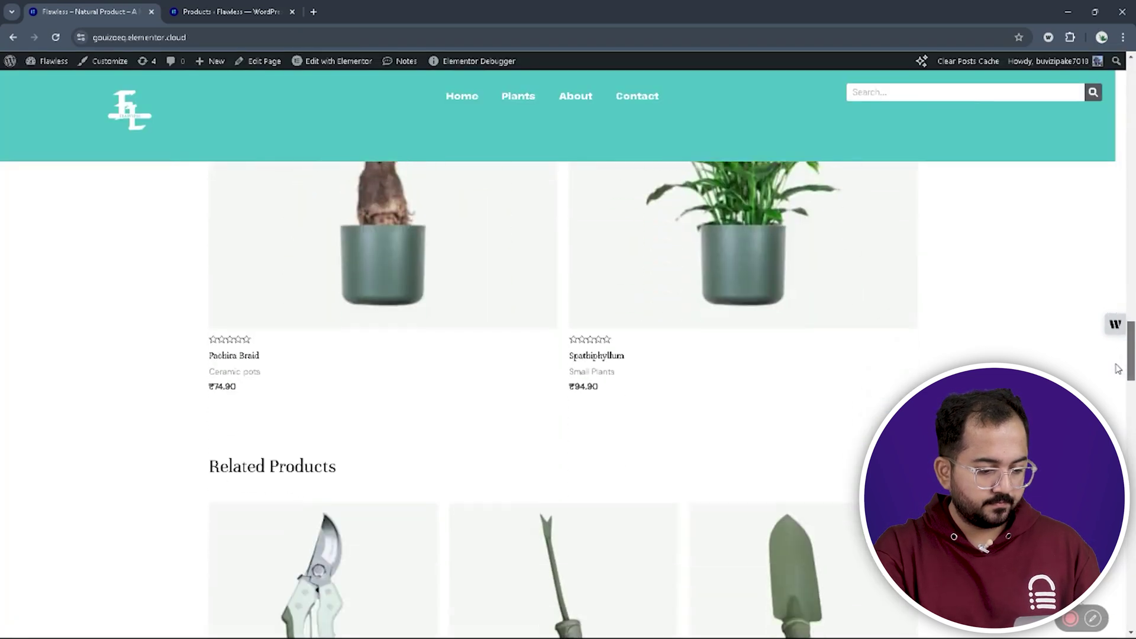
scroll(1114, 396, "down", 5)
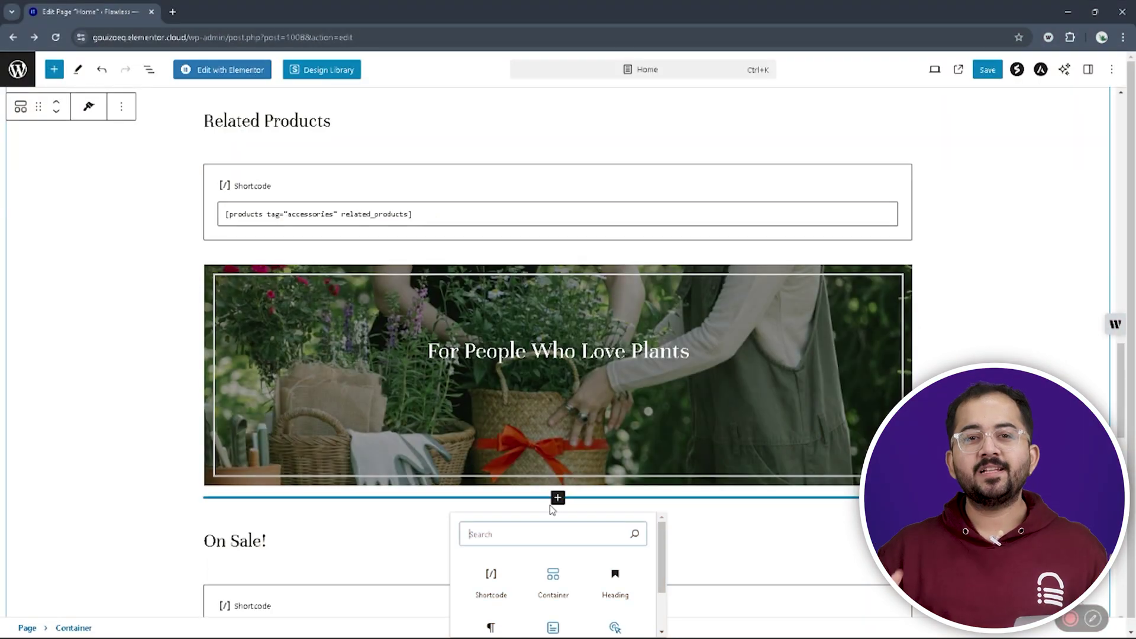
Step: Add a Pagination section below the banner with [products category="Small Plants" tag="splants" columns="2"] and save
left_click(552, 577)
scroll(533, 558, "down", 3)
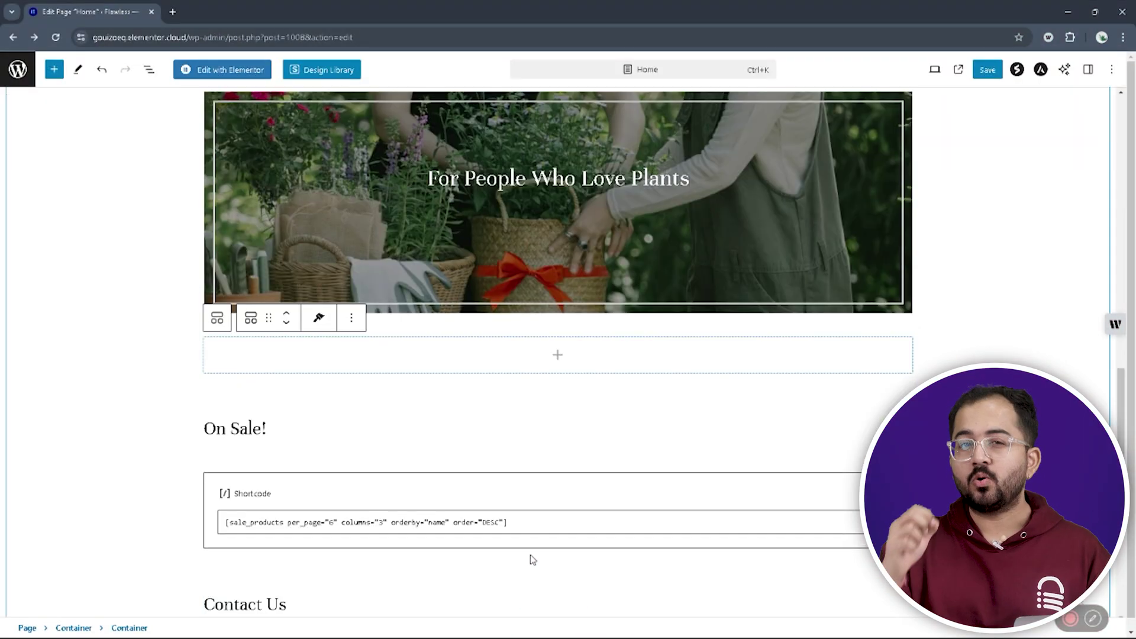
left_click(557, 355)
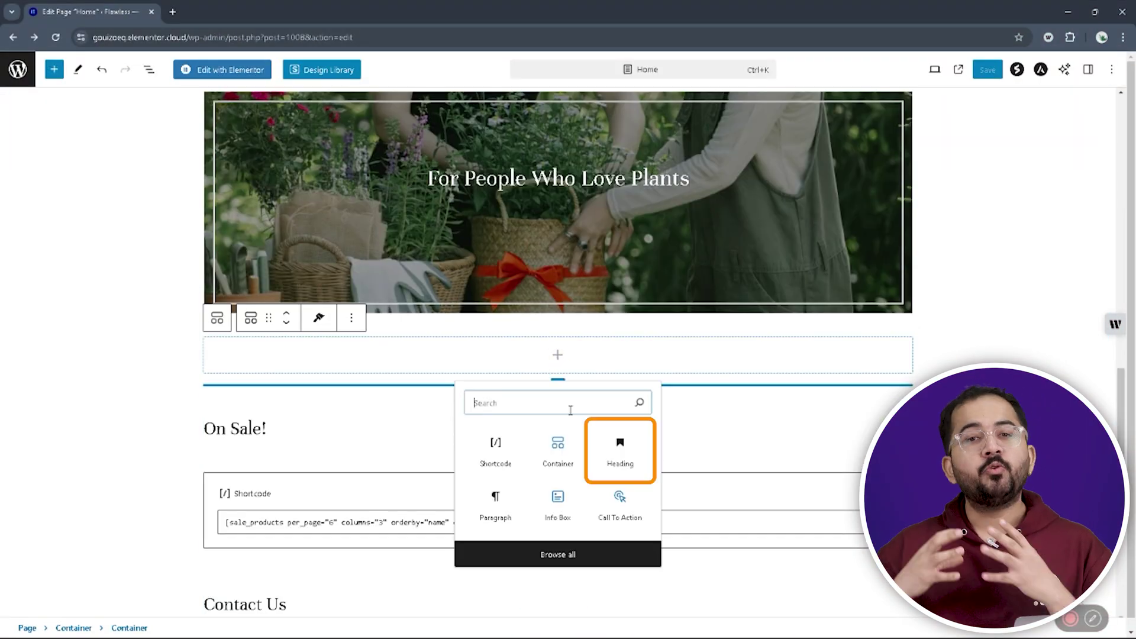
left_click(617, 450)
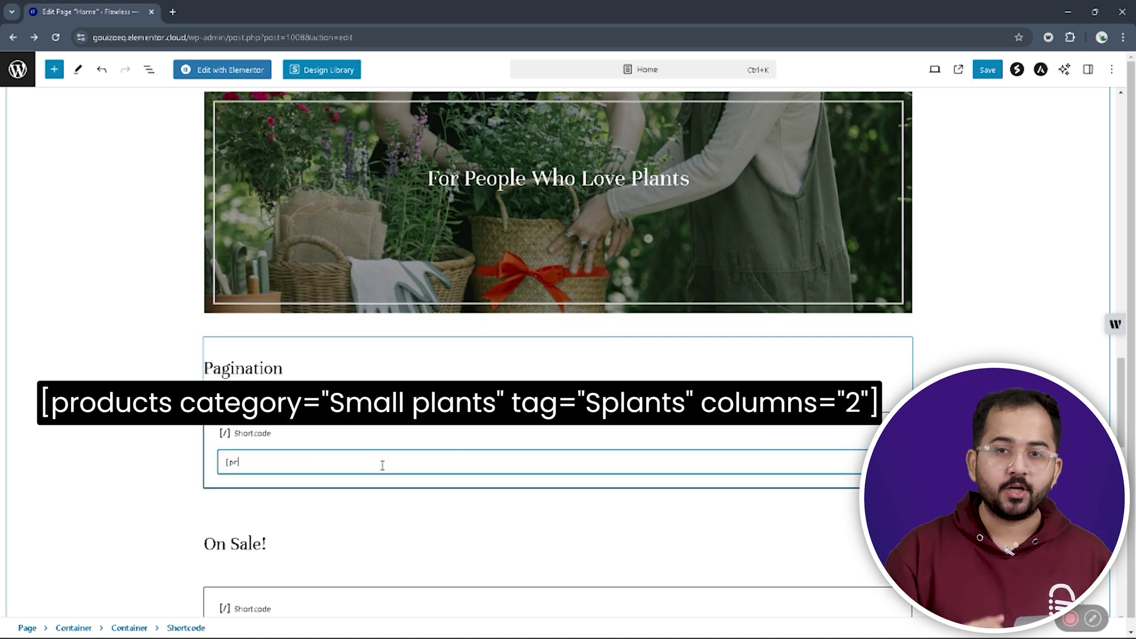
type("oducts category=\"Small Plants\" tag=\"splants\" columns=\"2\"]")
key("ctrl+s")
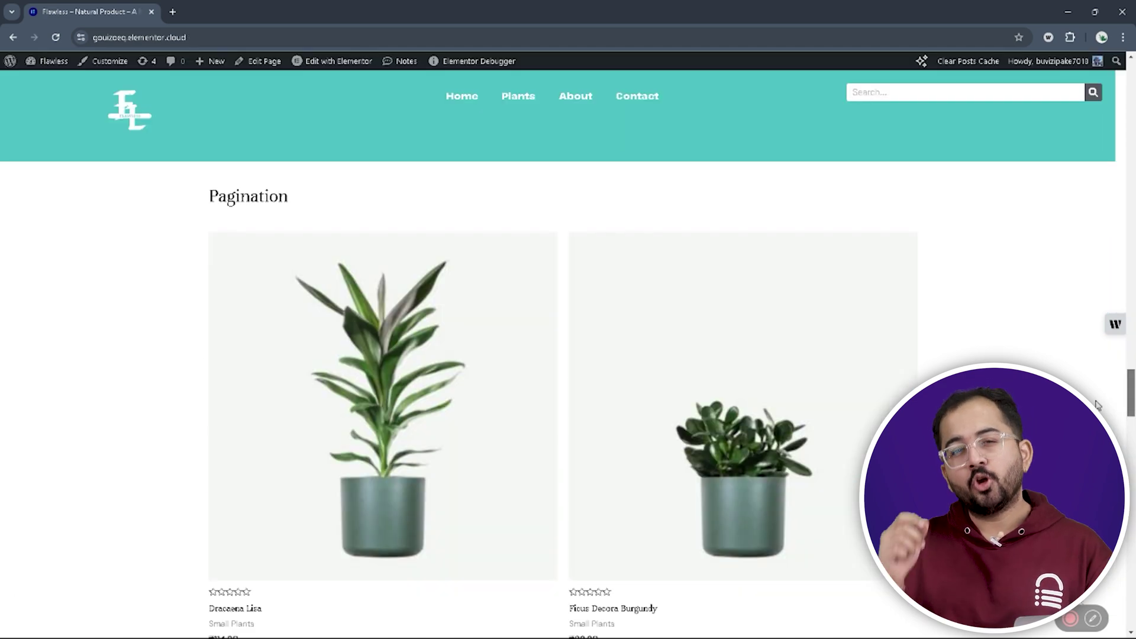
Step: Scroll through the live Small Plants product grid
scroll(1097, 405, "down", 7)
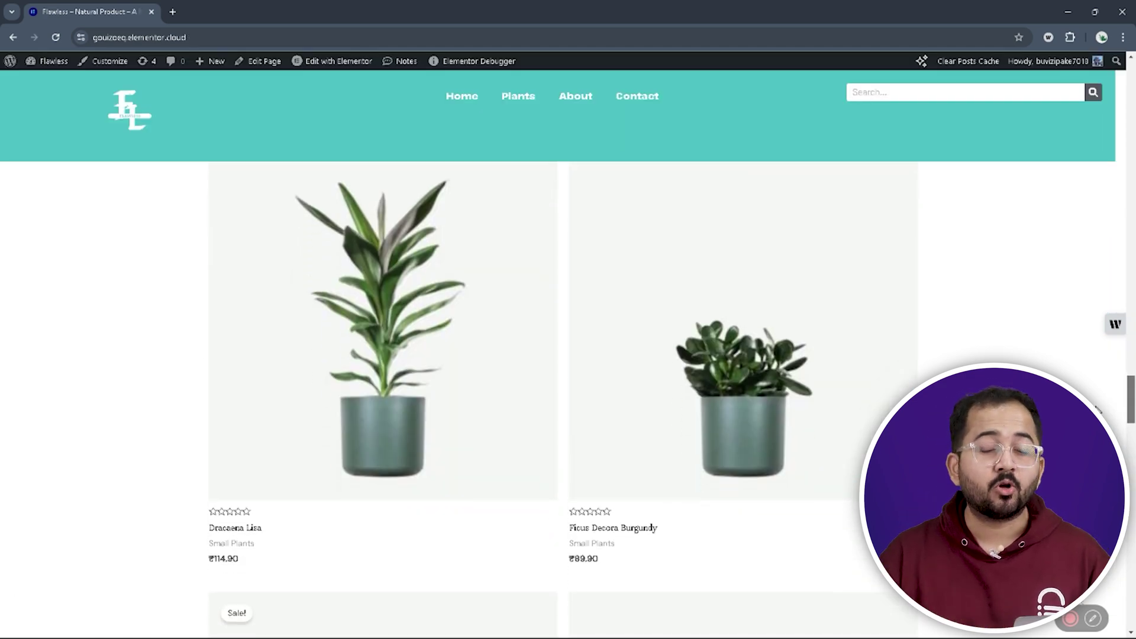
scroll(562, 401, "down", 8)
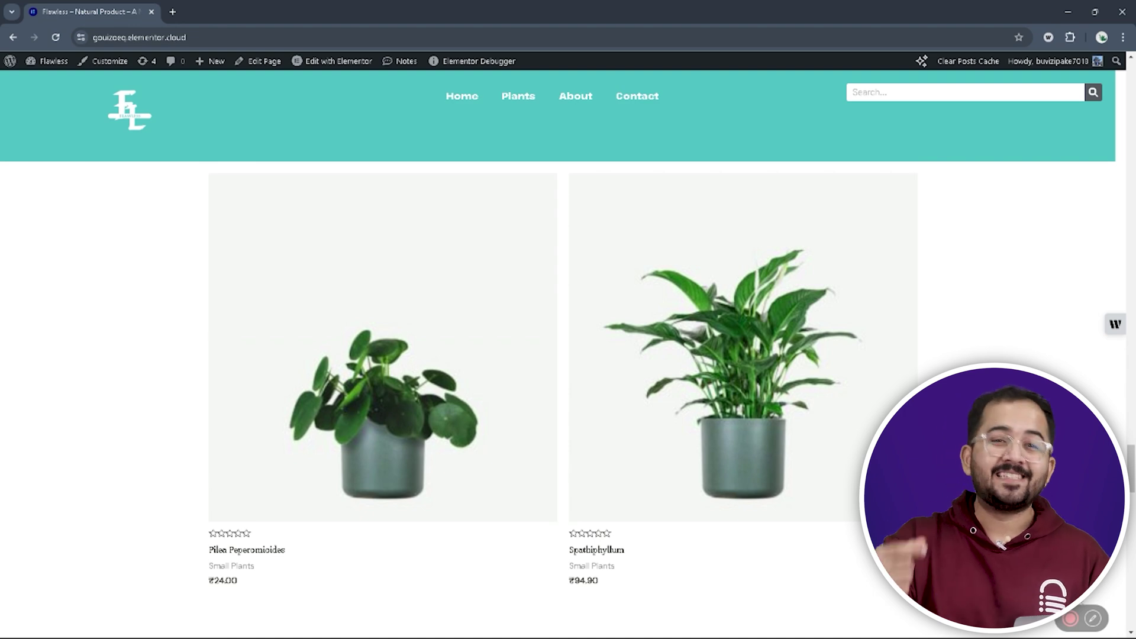
scroll(562, 390, "up", 12)
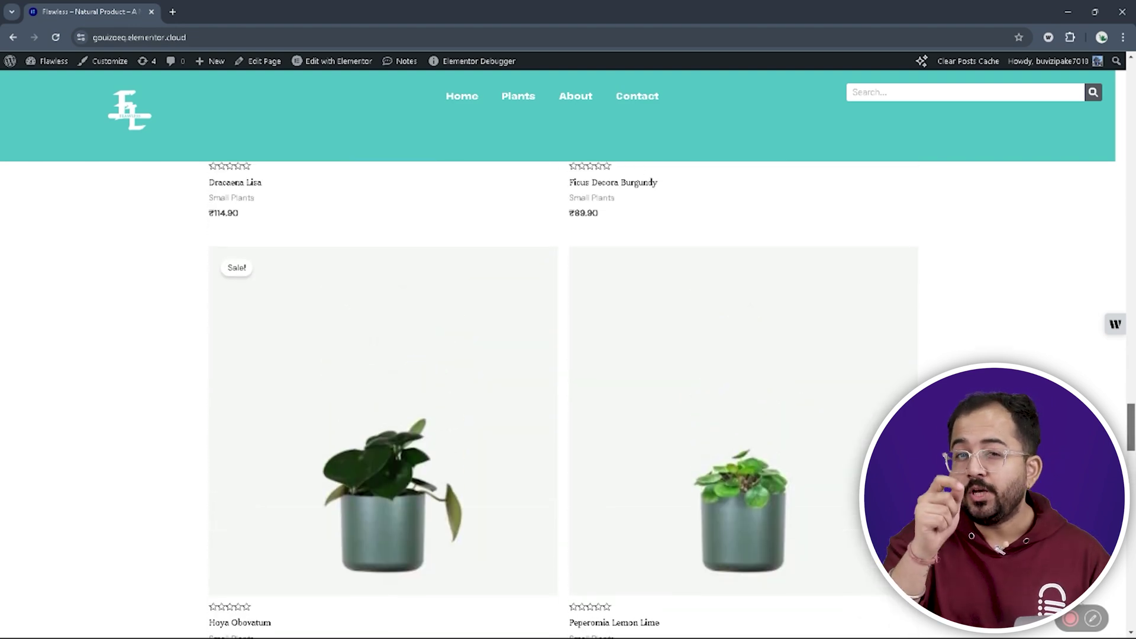
scroll(562, 391, "up", 3)
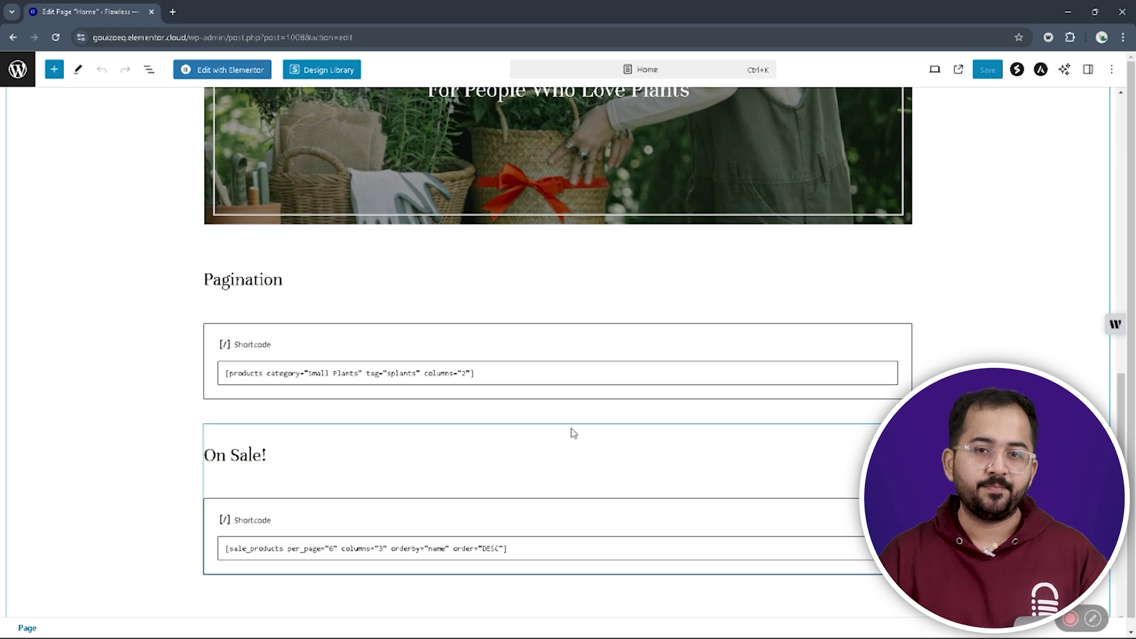
Step: Extend the Pagination shortcode with columns="3" limit="6" order="ASC" paginate="true" and save
left_click(473, 374)
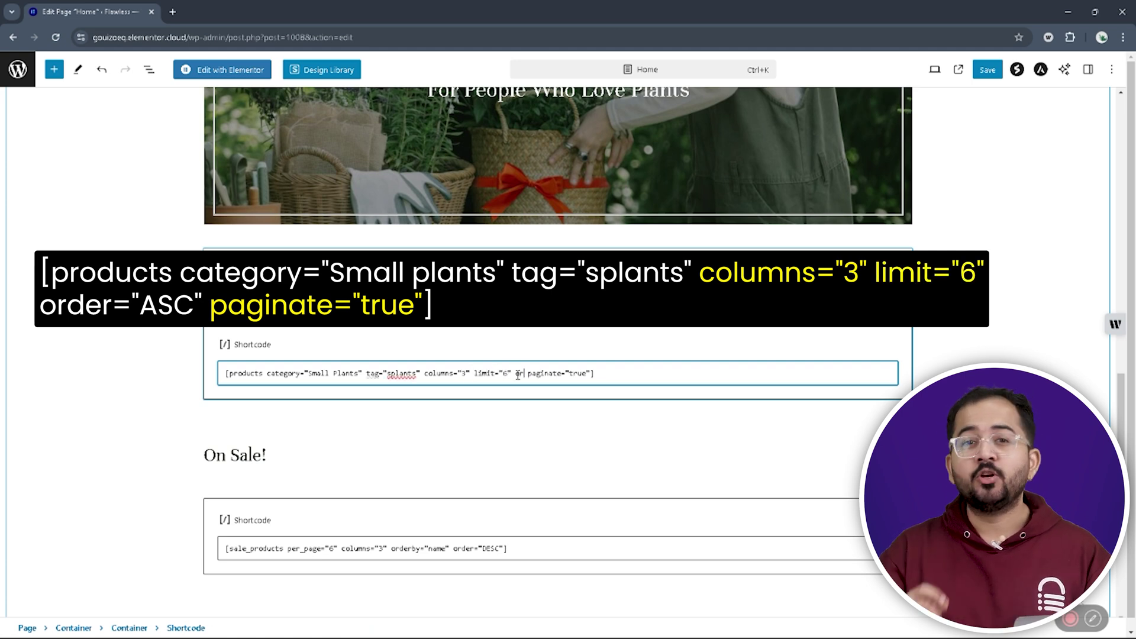
left_click(987, 69)
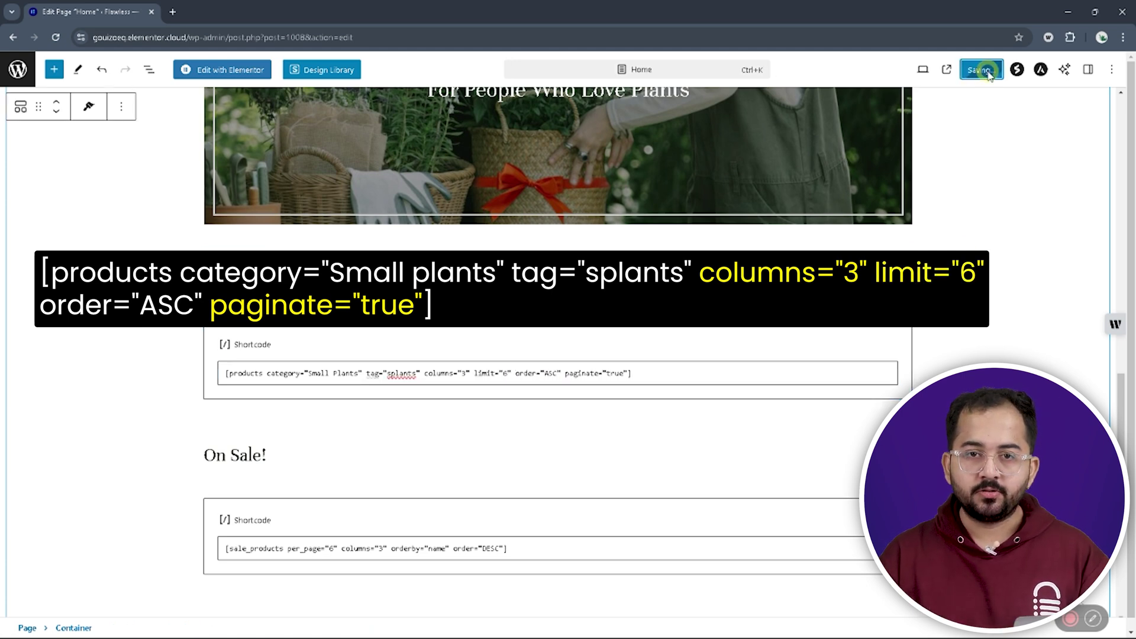